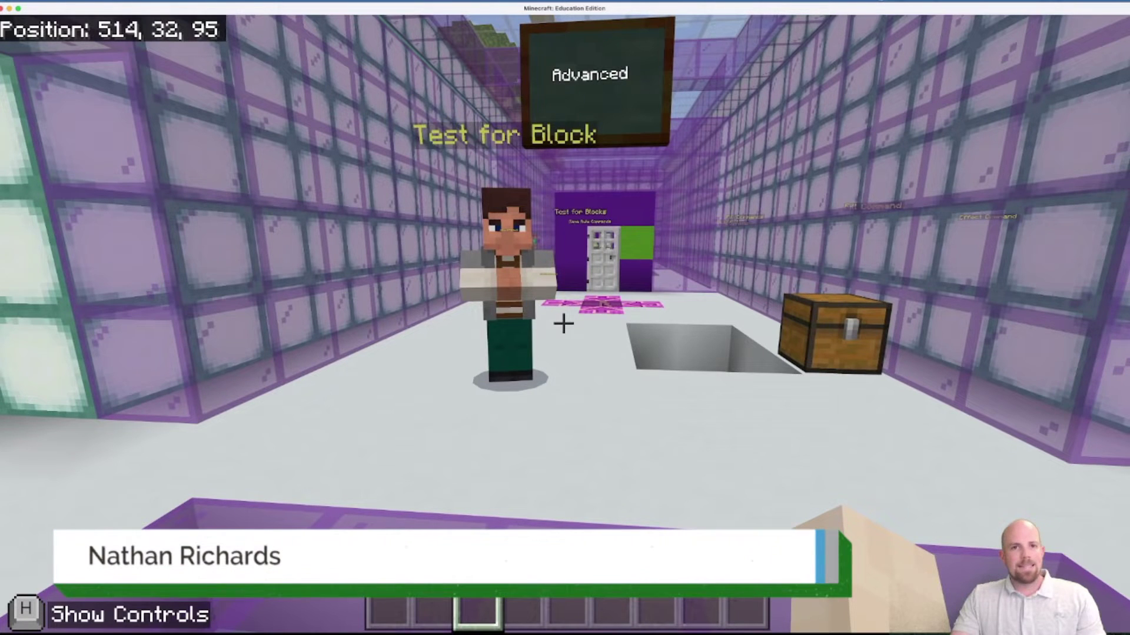
Walk down the hall past the pit and magenta arrow tiles to the purple wall and try the iron door.
{"action": "key", "text": "w"}
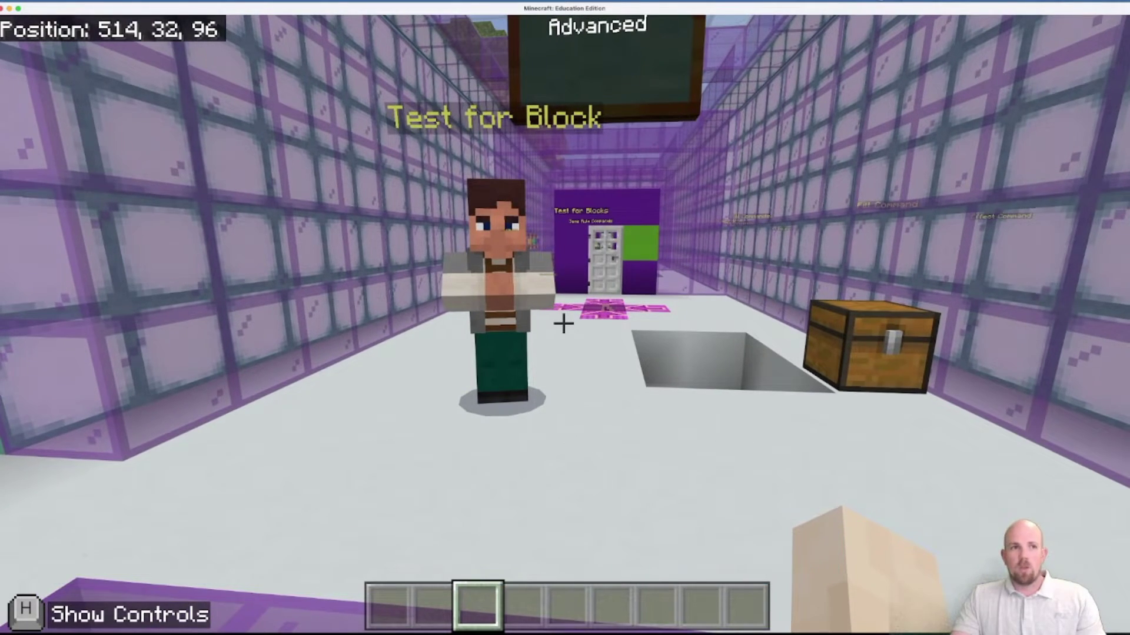
{"action": "key", "text": "w"}
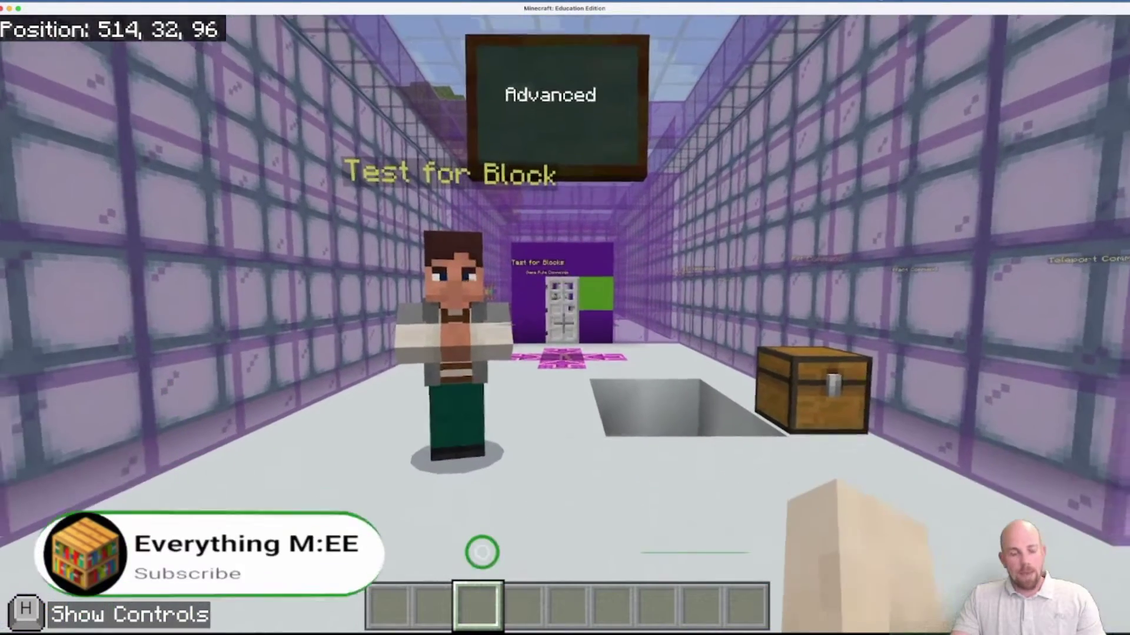
{"action": "key", "text": "w"}
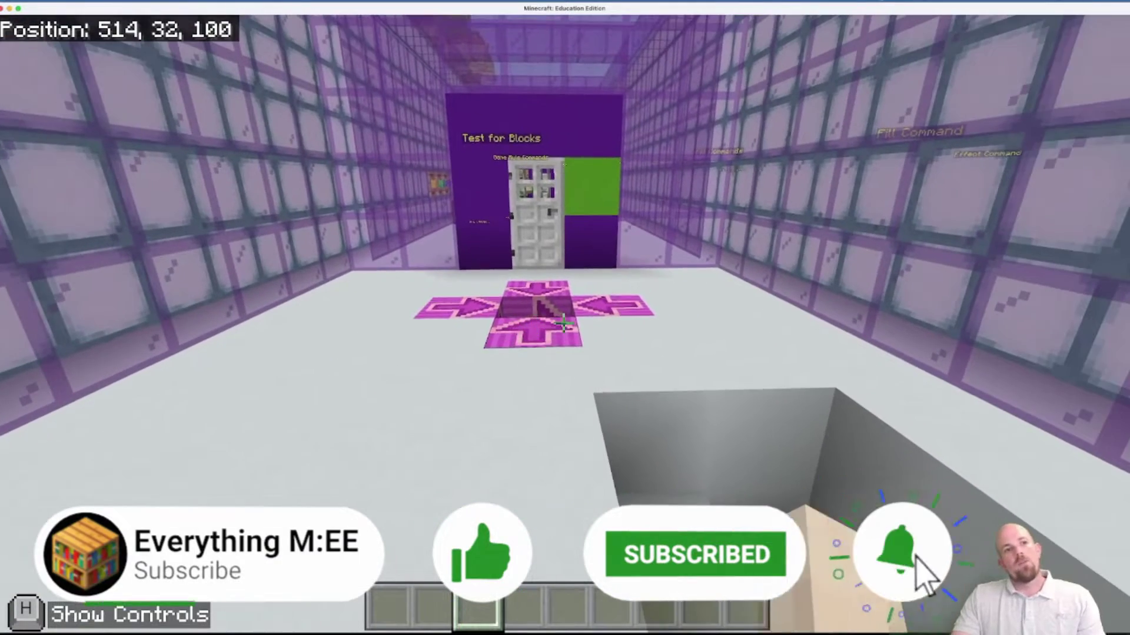
{"action": "key", "text": "w"}
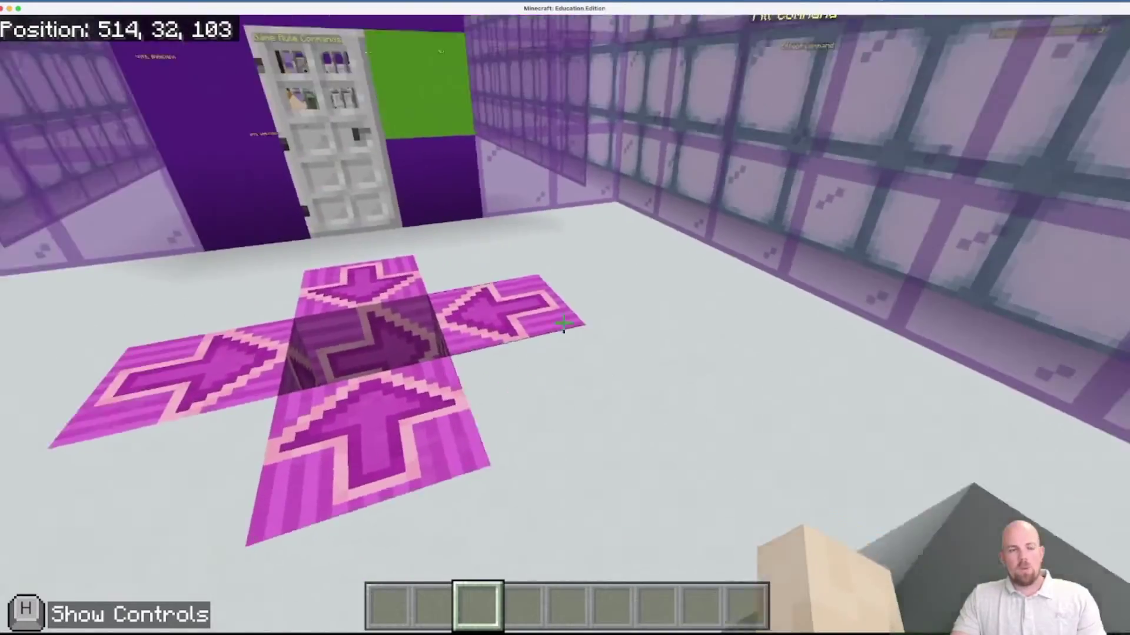
{"action": "key", "text": "w"}
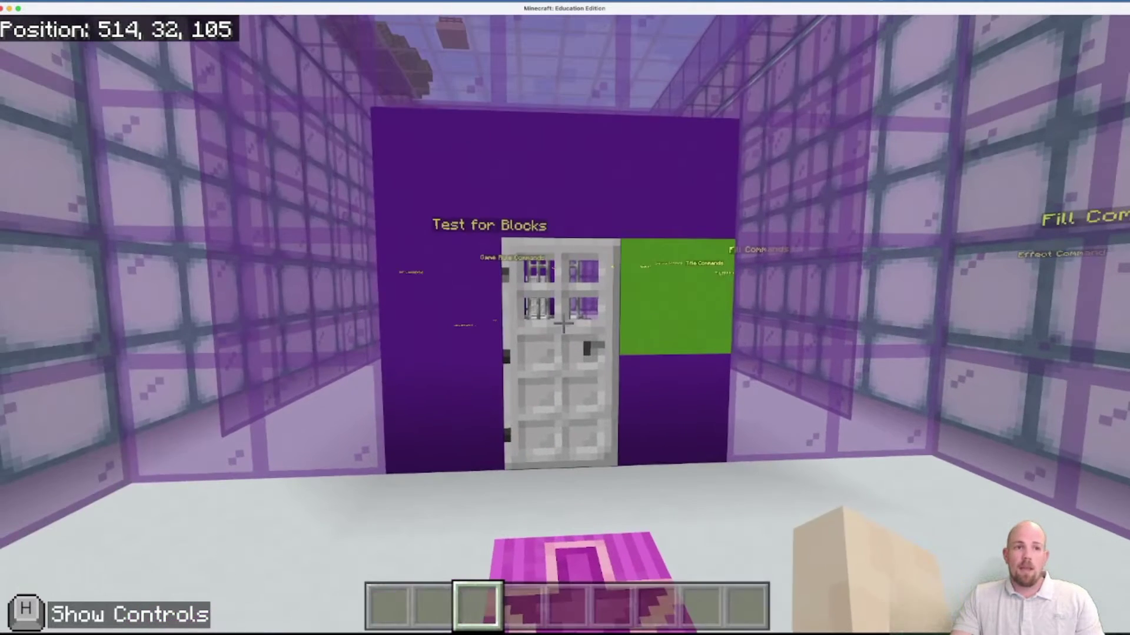
{"action": "right_click", "coordinate": [563, 323]}
Walk back to the chest beside the pit and open it.
{"action": "key", "text": "w"}
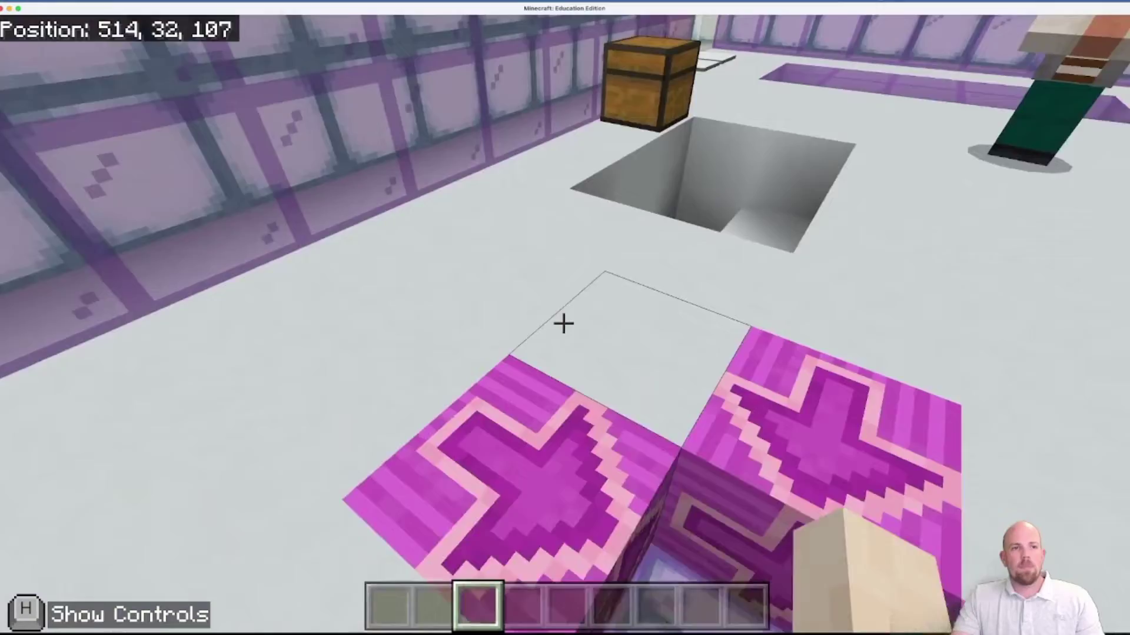
{"action": "key", "text": "w"}
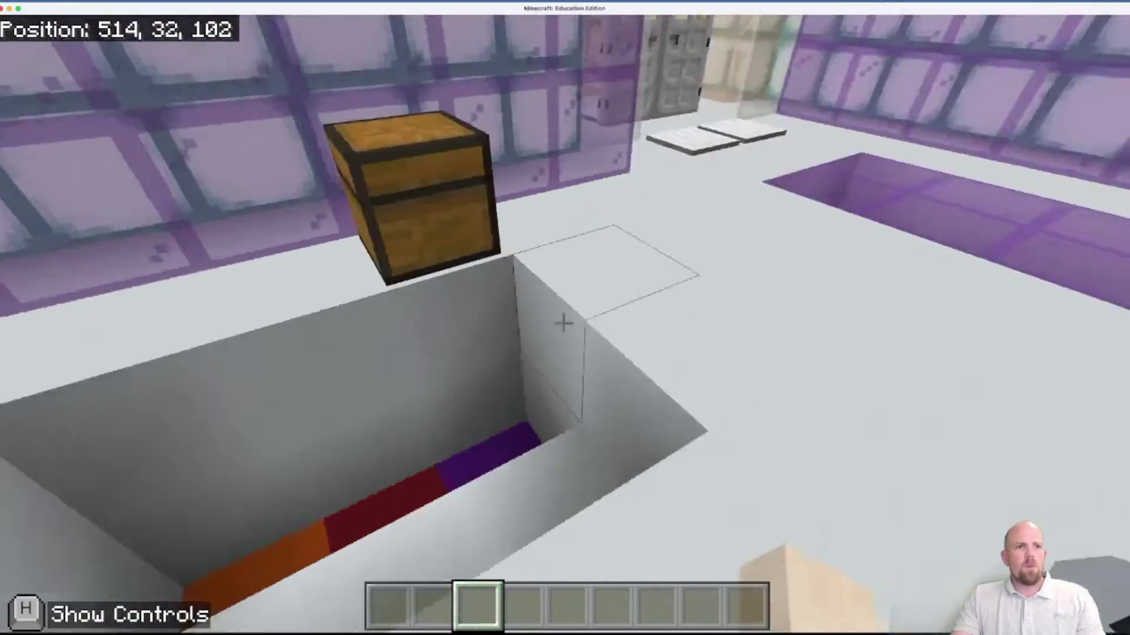
{"action": "key", "text": "w"}
{"action": "right_click", "coordinate": [563, 322]}
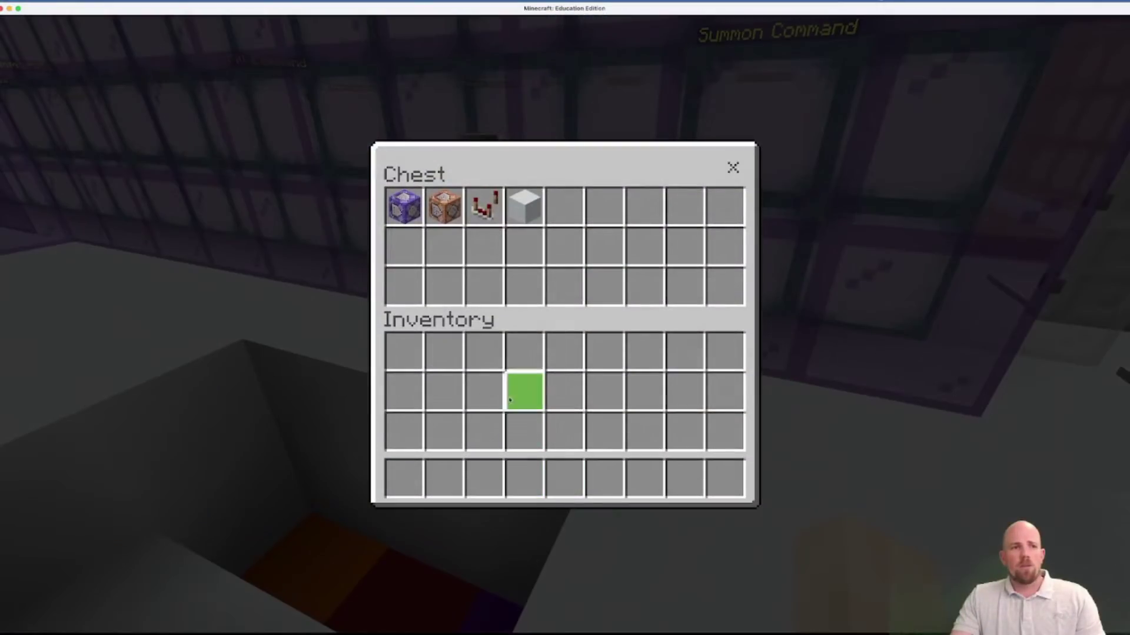
Move the repeating command block, command block, redstone comparator and white concrete from the chest into the first four hotbar slots, and hold the repeating command block.
{"action": "left_click", "coordinate": [403, 203]}
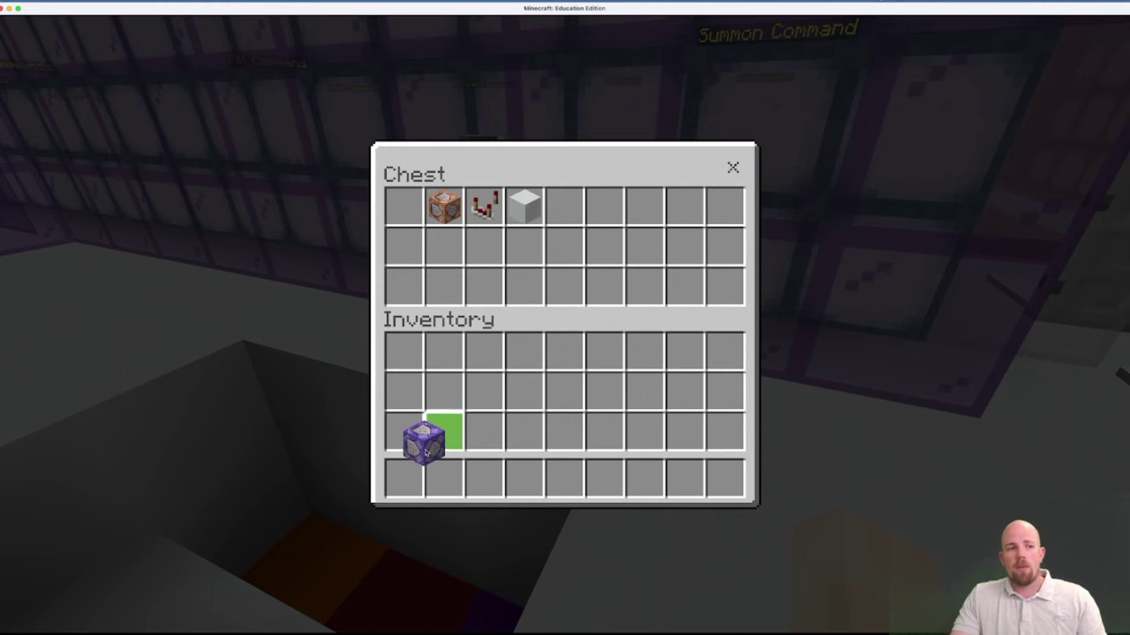
{"action": "left_click", "coordinate": [406, 473]}
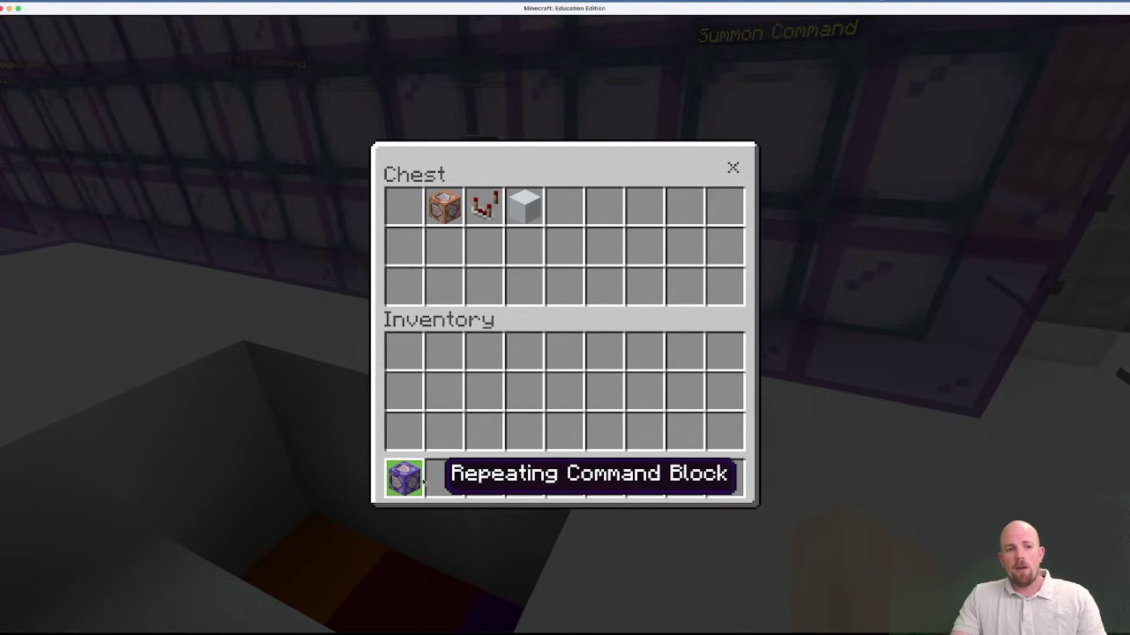
{"action": "left_click", "coordinate": [445, 206]}
{"action": "left_click", "coordinate": [443, 474]}
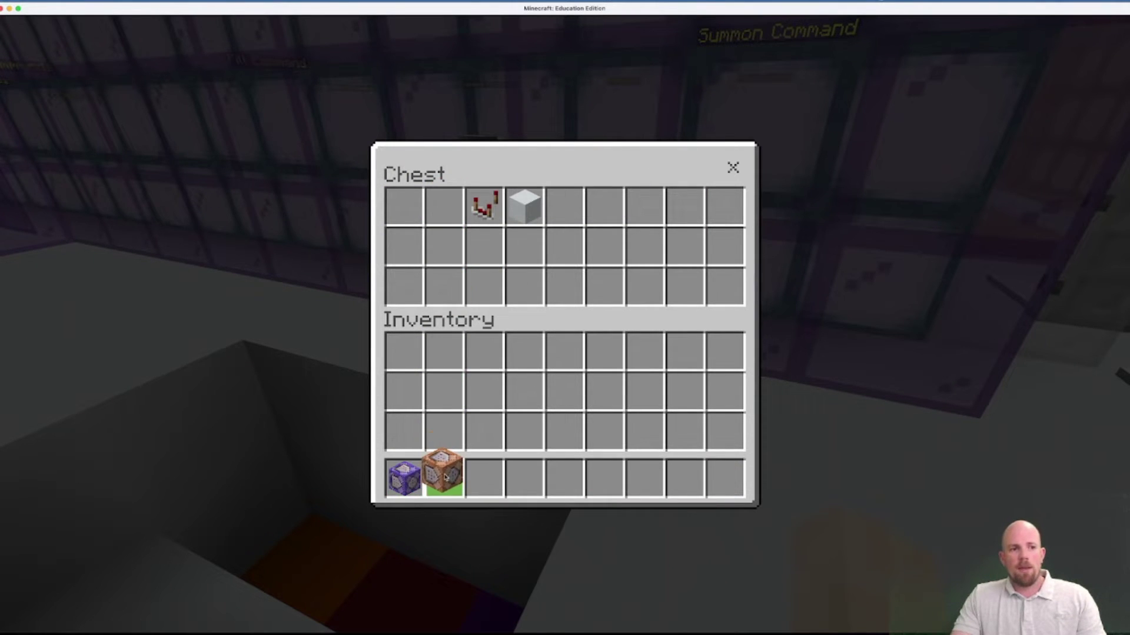
{"action": "left_click", "coordinate": [483, 193]}
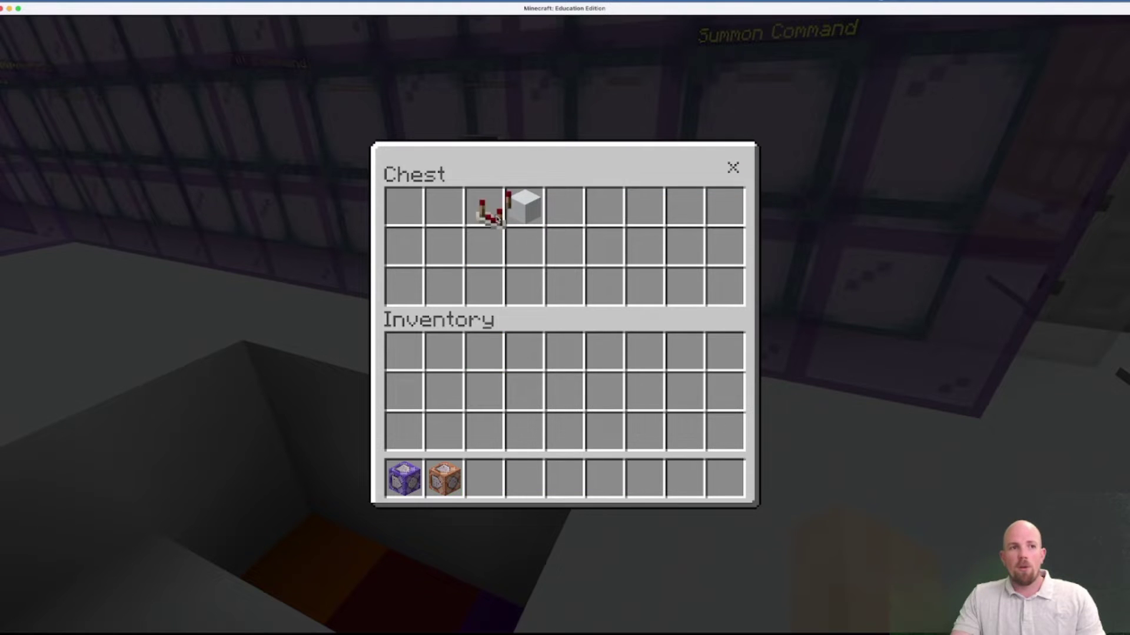
{"action": "left_click", "coordinate": [484, 473]}
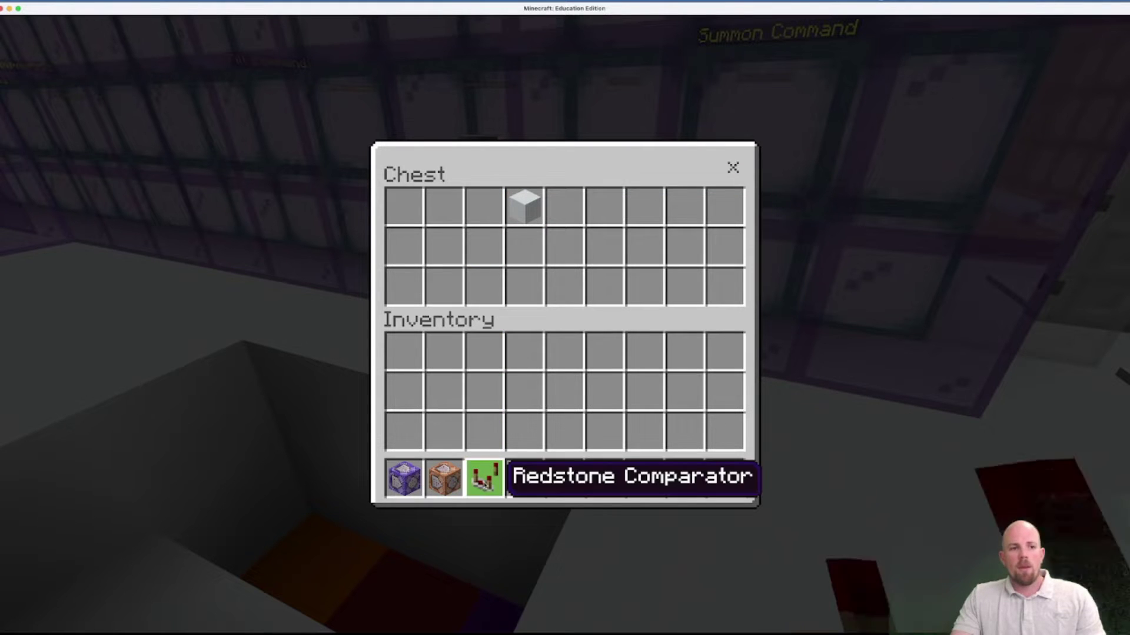
{"action": "left_click", "coordinate": [524, 206]}
{"action": "left_click", "coordinate": [525, 480]}
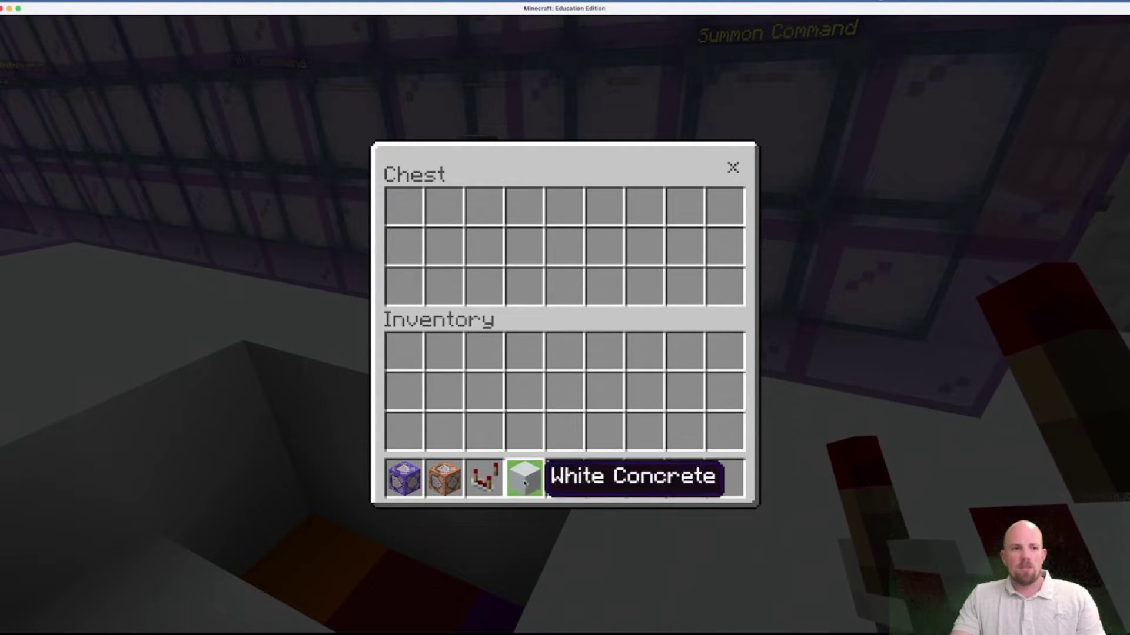
{"action": "left_click", "coordinate": [733, 167]}
{"action": "scroll", "coordinate": [561, 322], "scroll_direction": "down", "scroll_amount": 7}
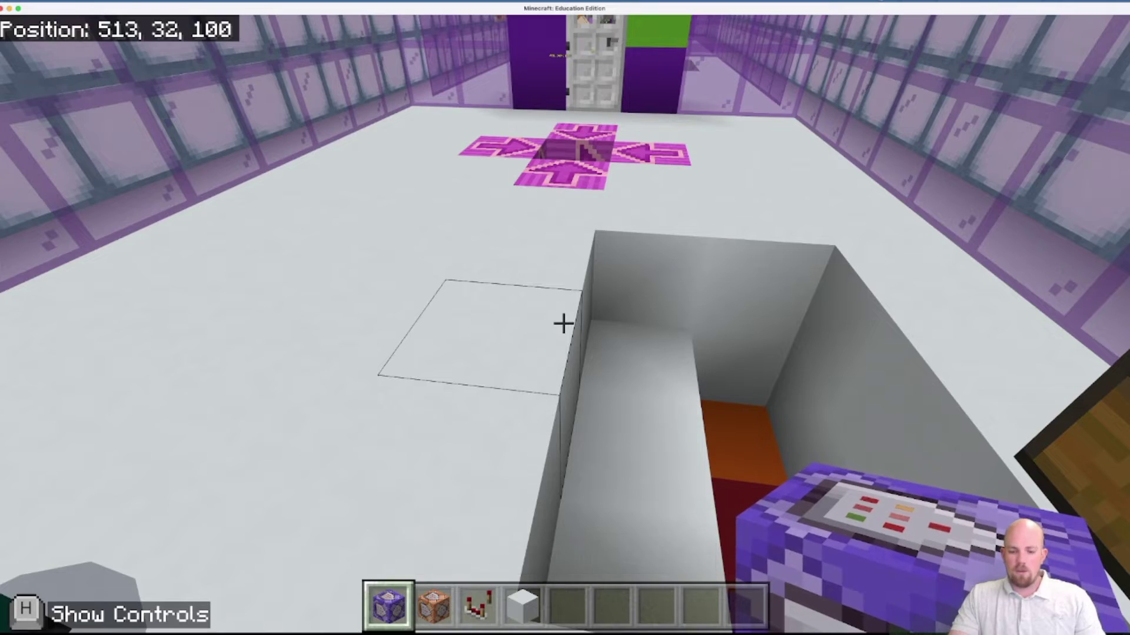
Give yourself a repeating command block with the chat command /give @s repeating_command_block.
{"action": "key", "text": "slash"}
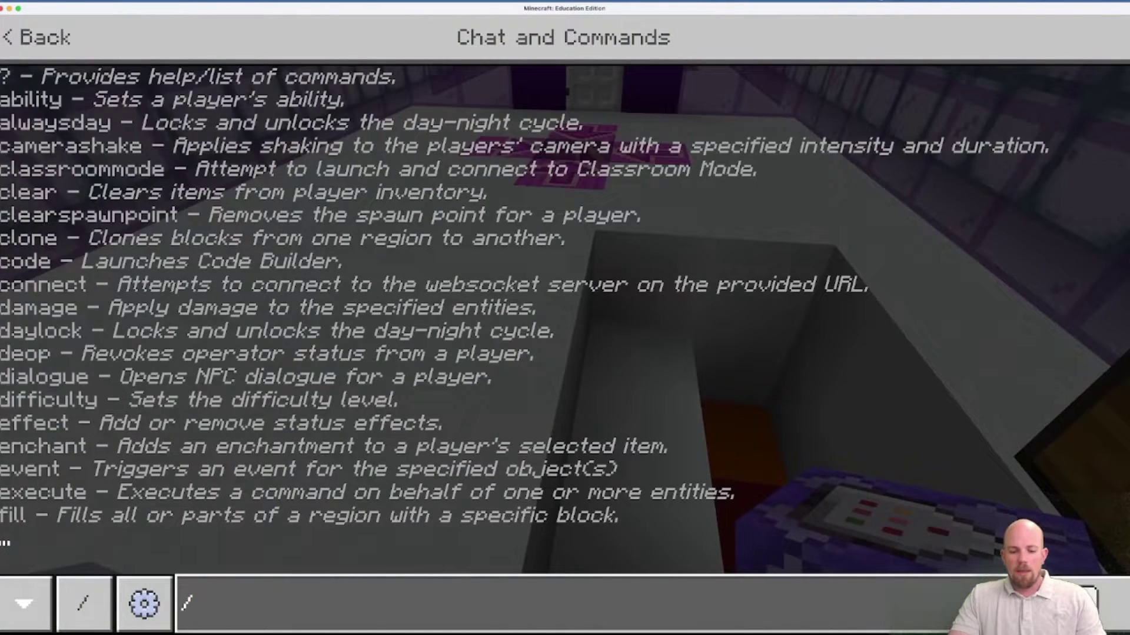
{"action": "type", "text": "give @"}
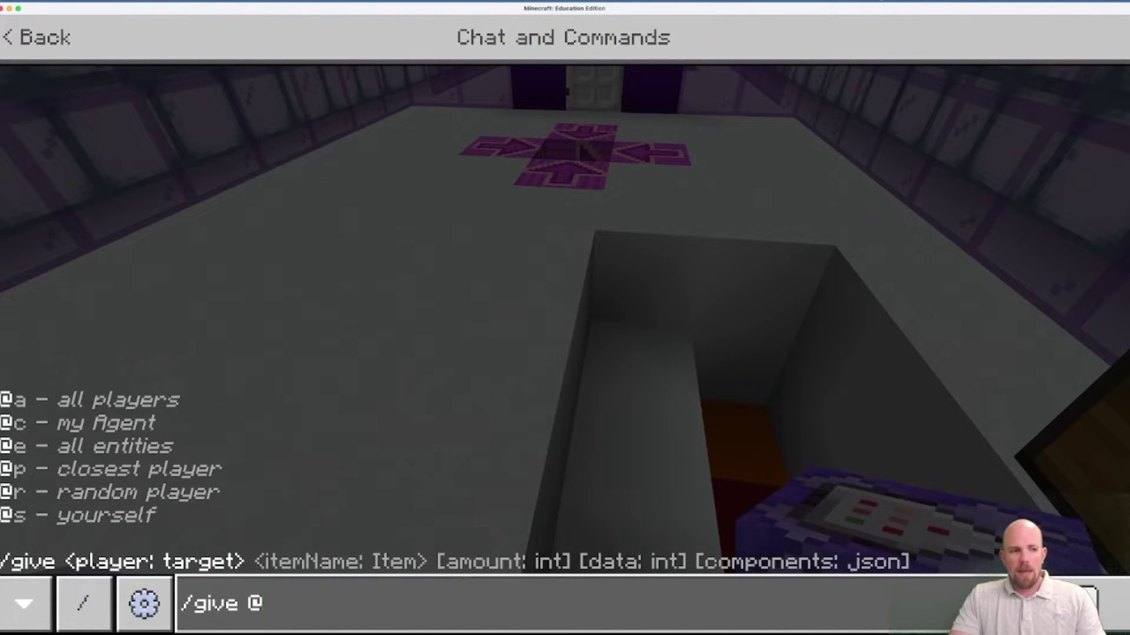
{"action": "type", "text": "s com"}
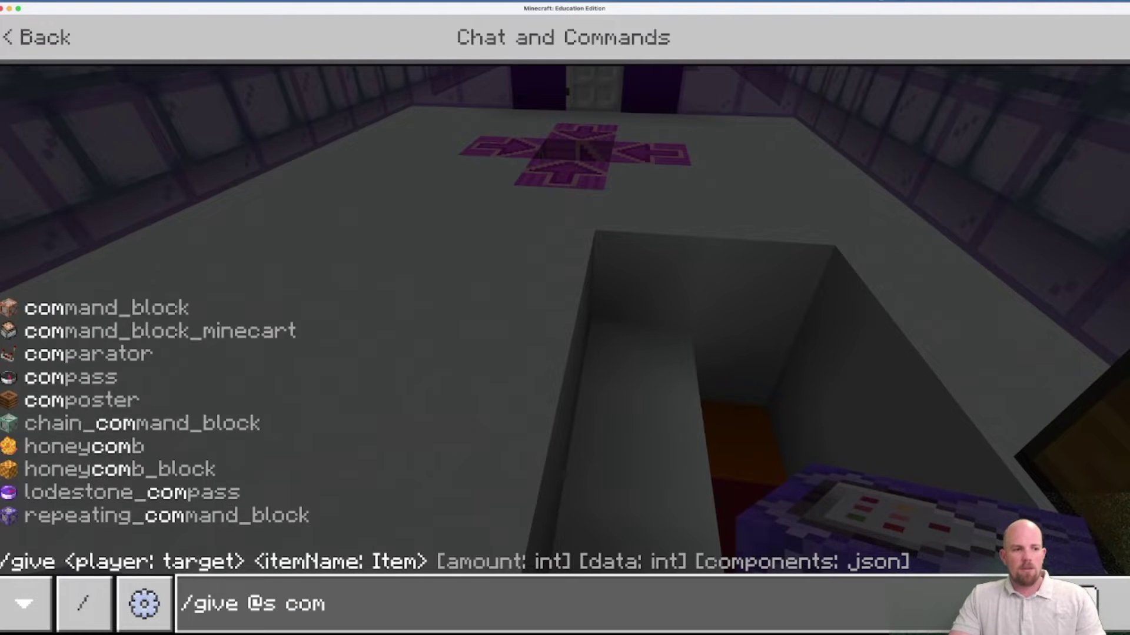
{"action": "type", "text": "man"}
{"action": "key", "text": "Tab"}
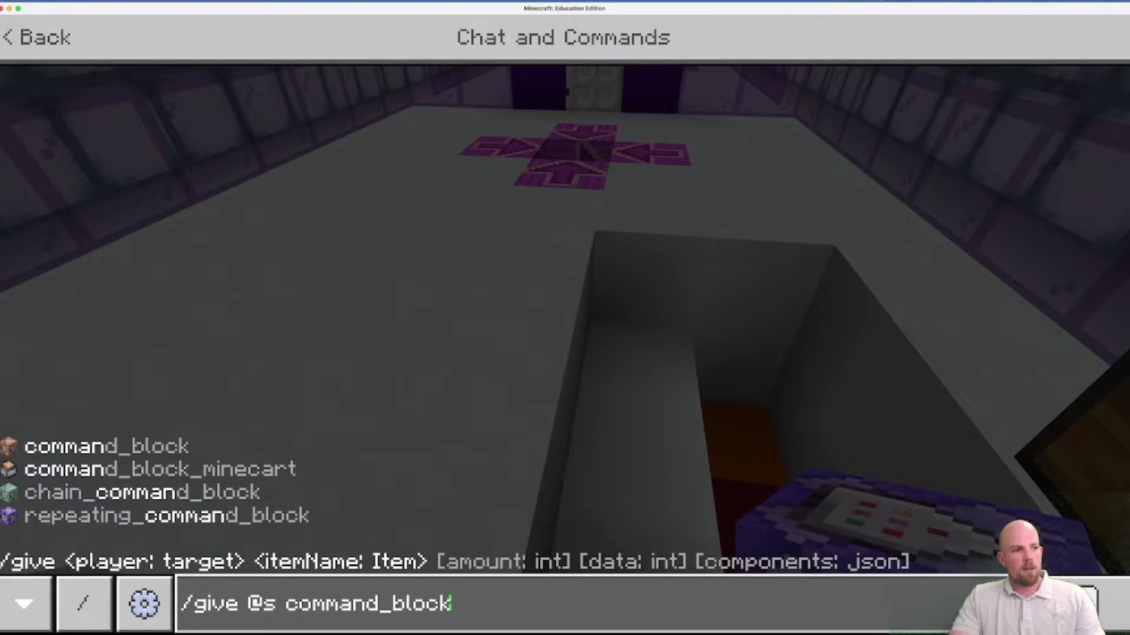
{"action": "key", "text": "Tab"}
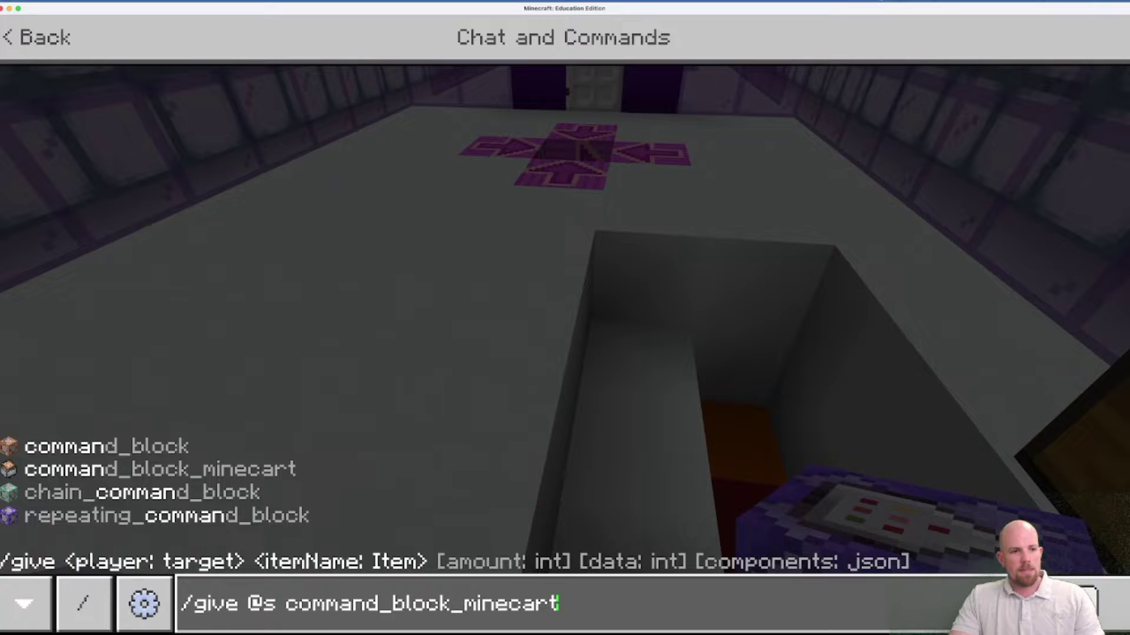
{"action": "key", "text": "Tab"}
{"action": "key", "text": "Tab"}
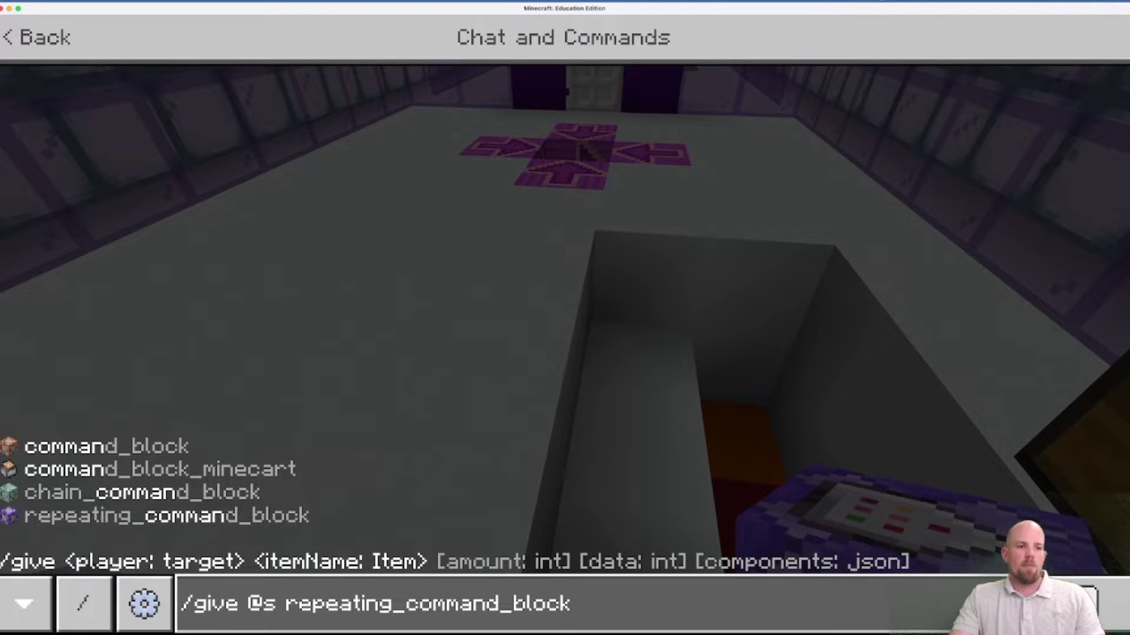
{"action": "key", "text": "Return"}
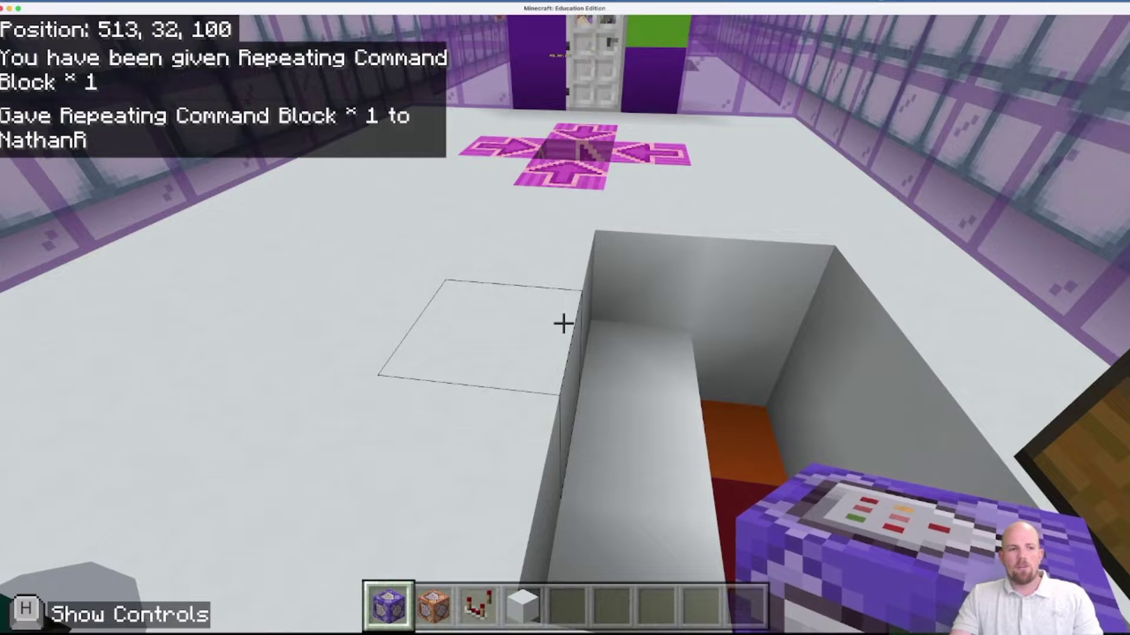
Try out the Repeat block type on an ordinary command block placed on the floor beside the pit, and break the block.
{"action": "key", "text": "2"}
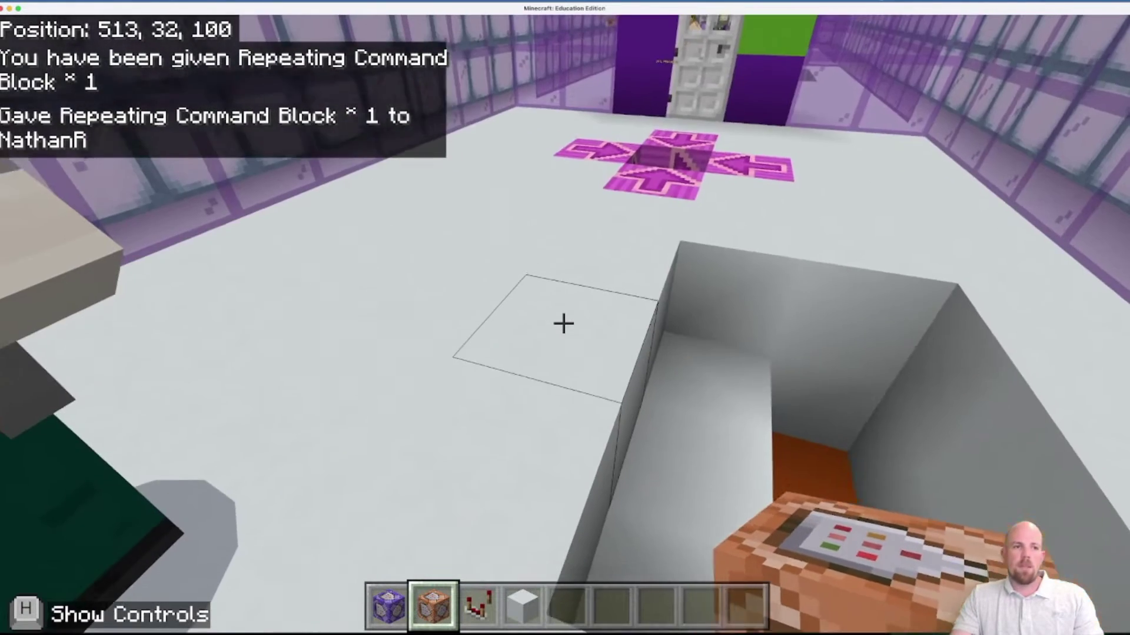
{"action": "right_click", "coordinate": [563, 323]}
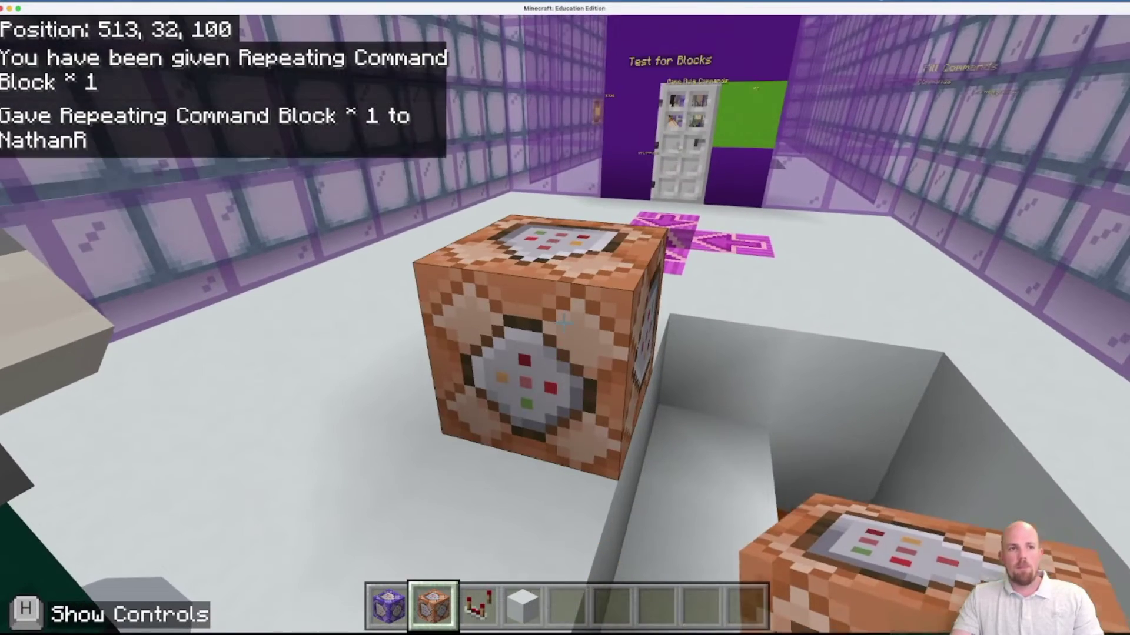
{"action": "right_click", "coordinate": [563, 323]}
{"action": "left_click", "coordinate": [388, 258]}
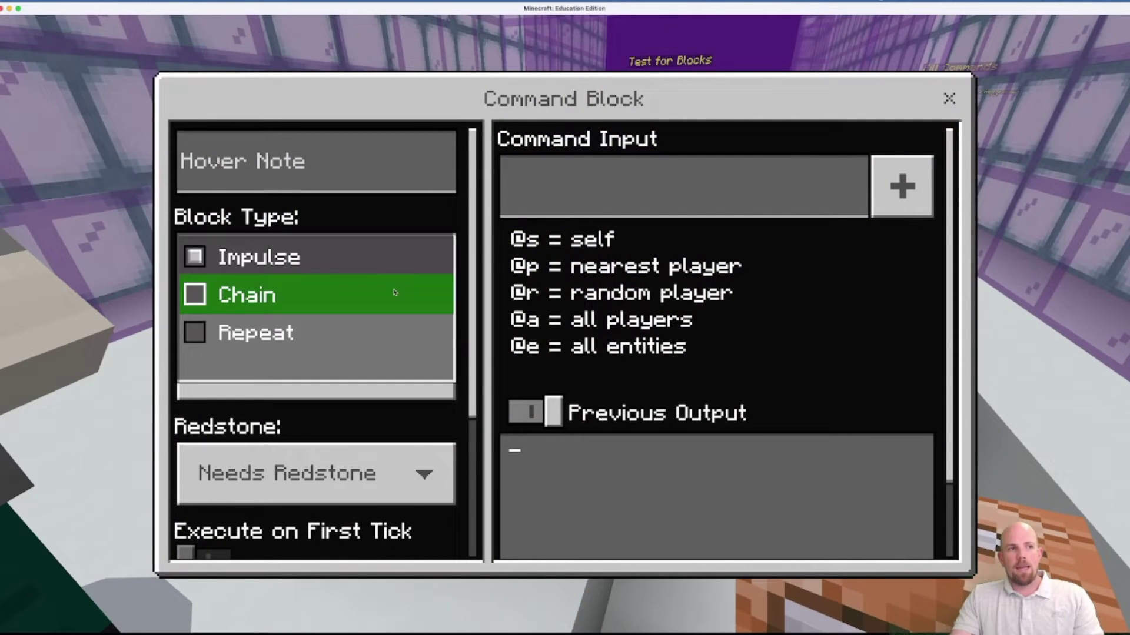
{"action": "left_click", "coordinate": [274, 340]}
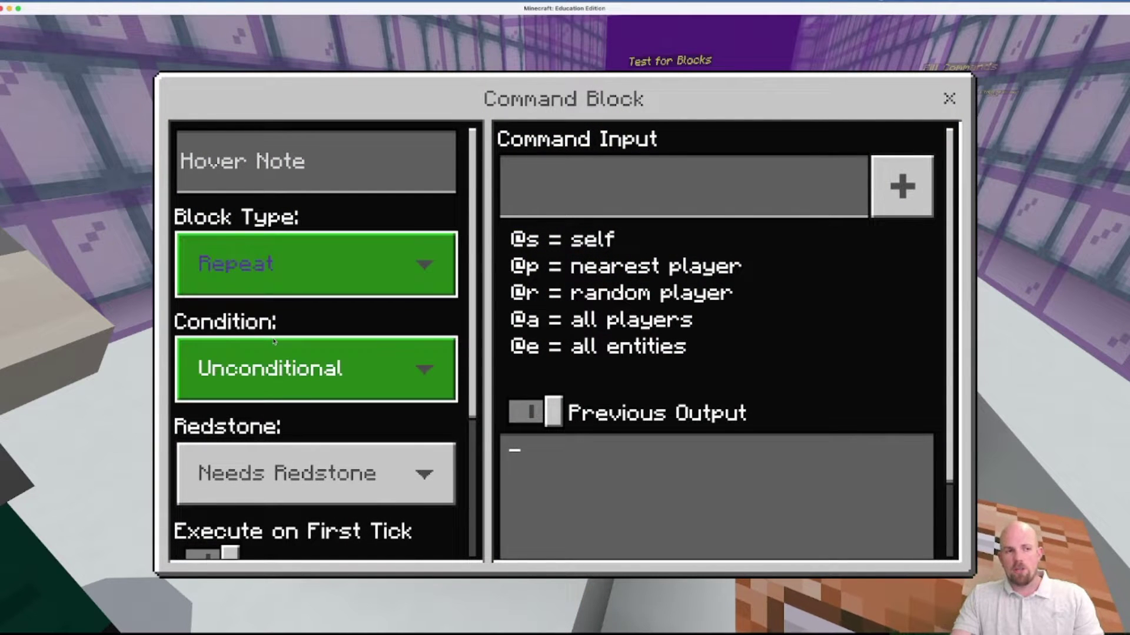
{"action": "left_click", "coordinate": [949, 99]}
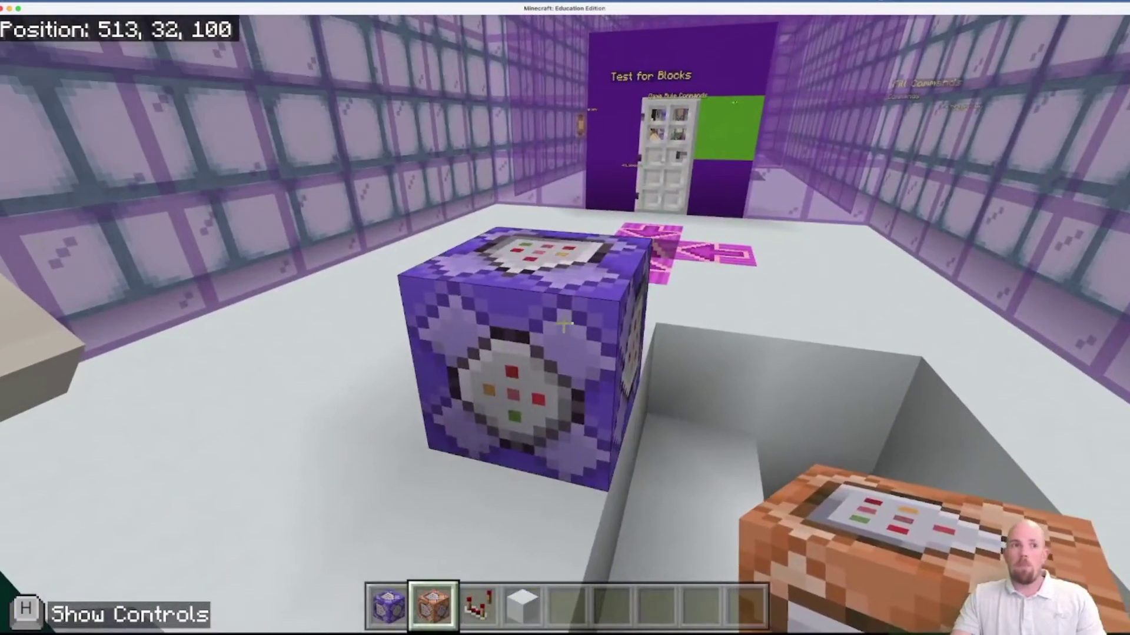
{"action": "left_click", "coordinate": [563, 323]}
Place the repeating command block on the purple floor square in the pit and check its empty command settings.
{"action": "key", "text": "w"}
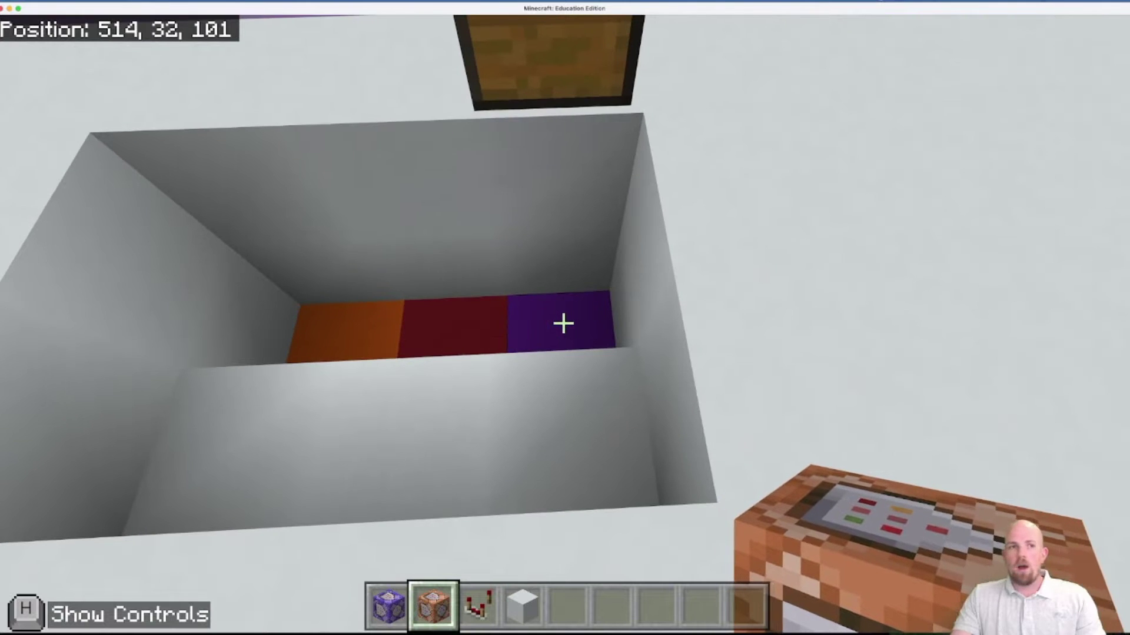
{"action": "key", "text": "3"}
{"action": "key", "text": "1"}
{"action": "key", "text": "w"}
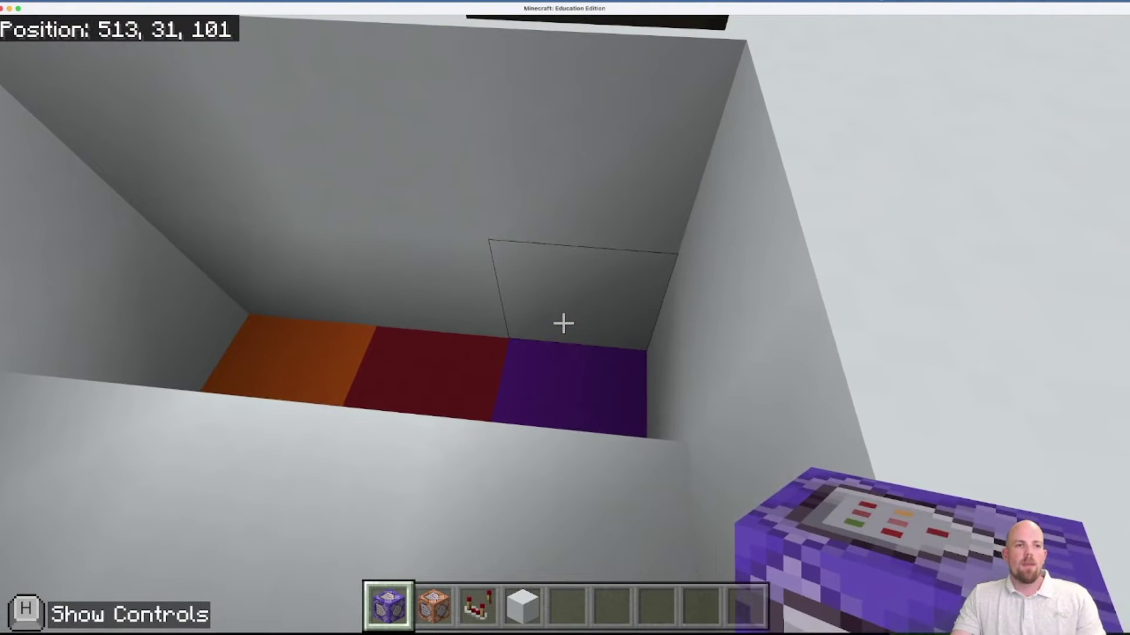
{"action": "right_click", "coordinate": [563, 323]}
{"action": "right_click", "coordinate": [563, 323]}
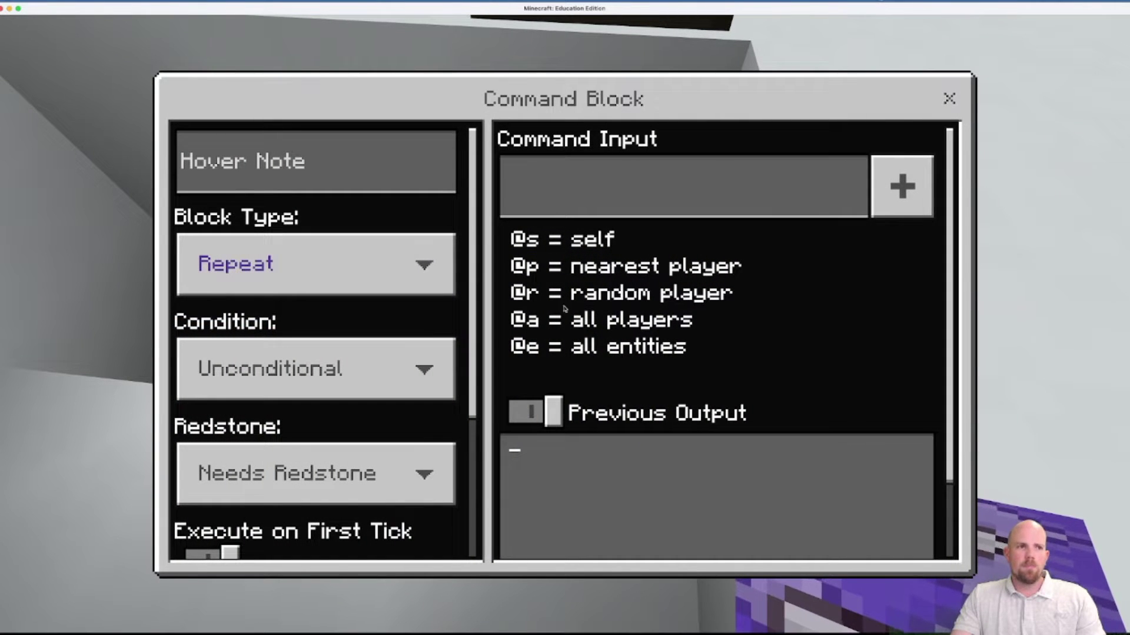
{"action": "left_click", "coordinate": [531, 199]}
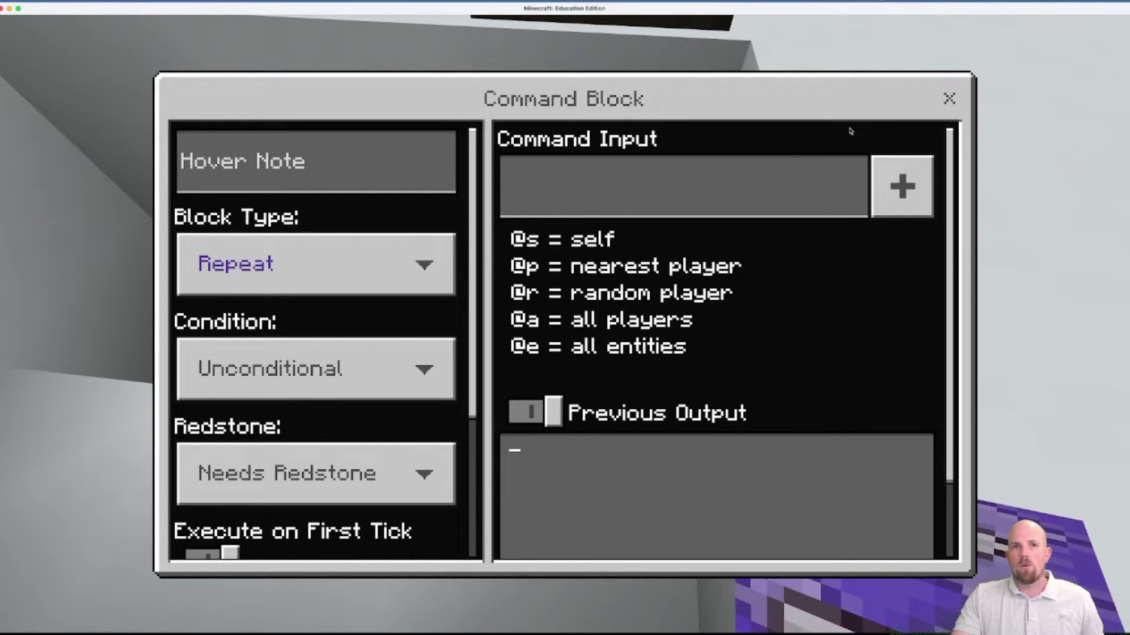
{"action": "left_click", "coordinate": [950, 99]}
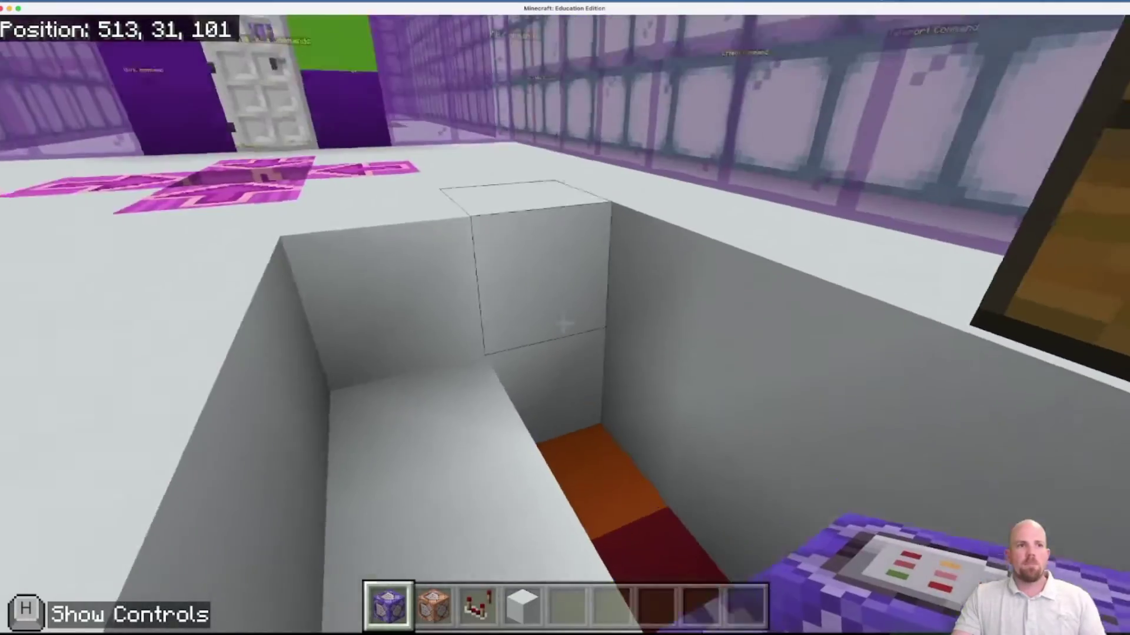
Look up the argument order of /testforblock and the gold block's name in the chat command suggestions, without sending a command.
{"action": "key", "text": "slash"}
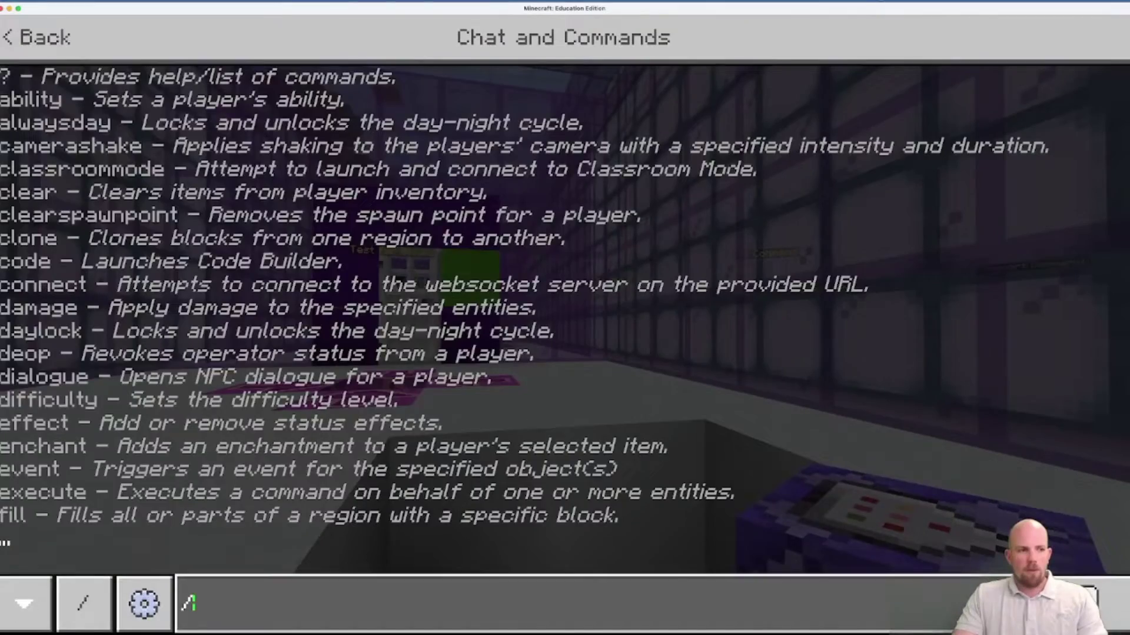
{"action": "type", "text": "testf"}
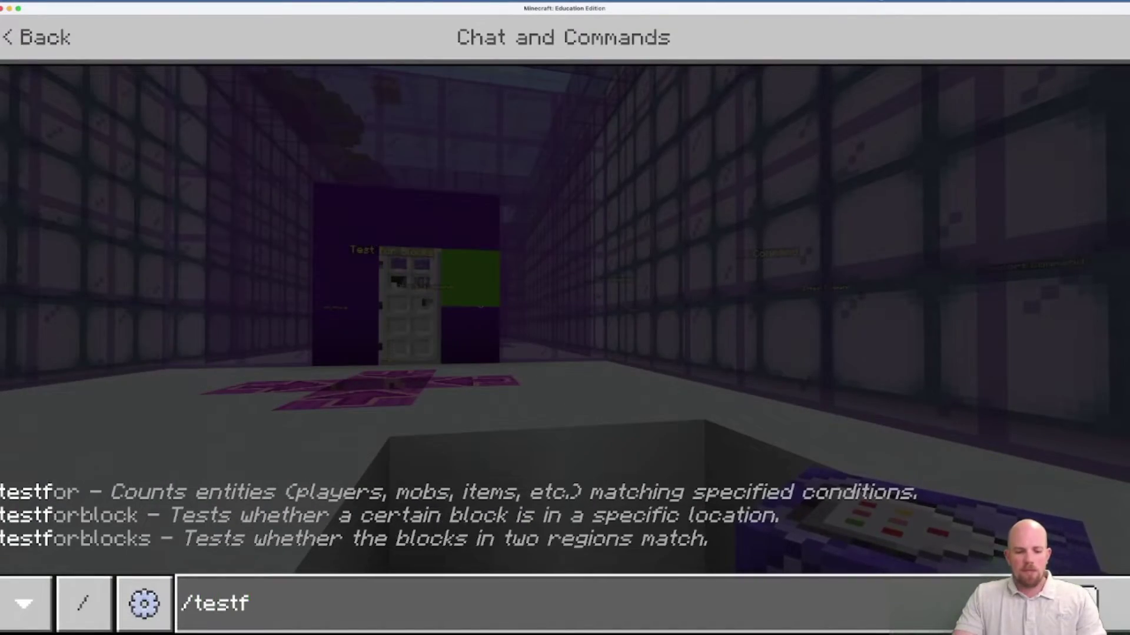
{"action": "type", "text": "orblo"}
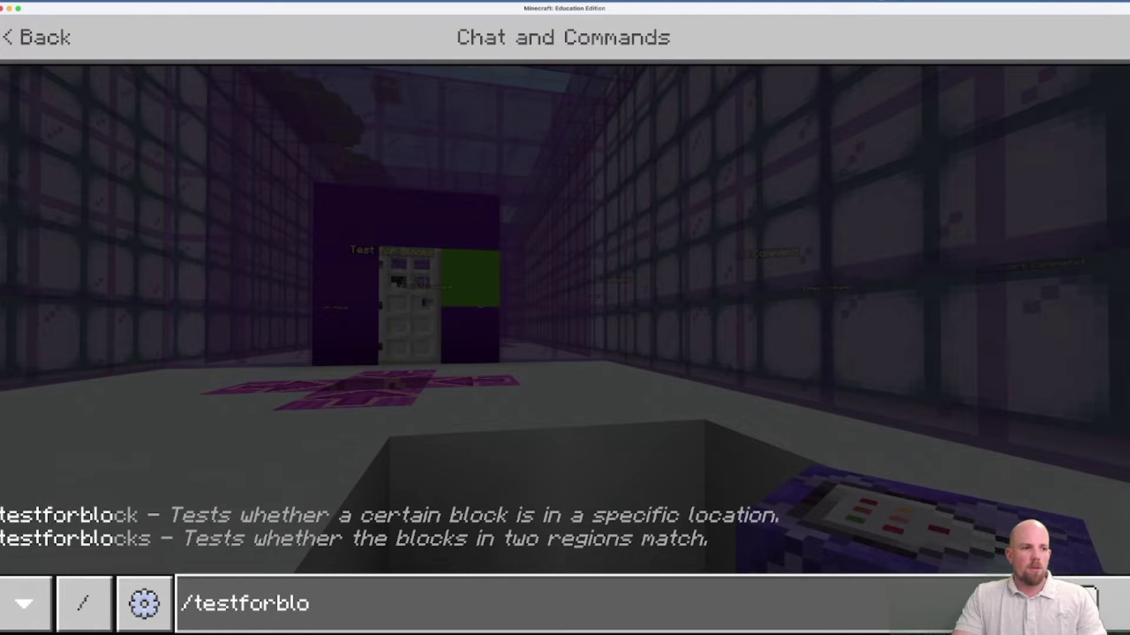
{"action": "type", "text": "ck"}
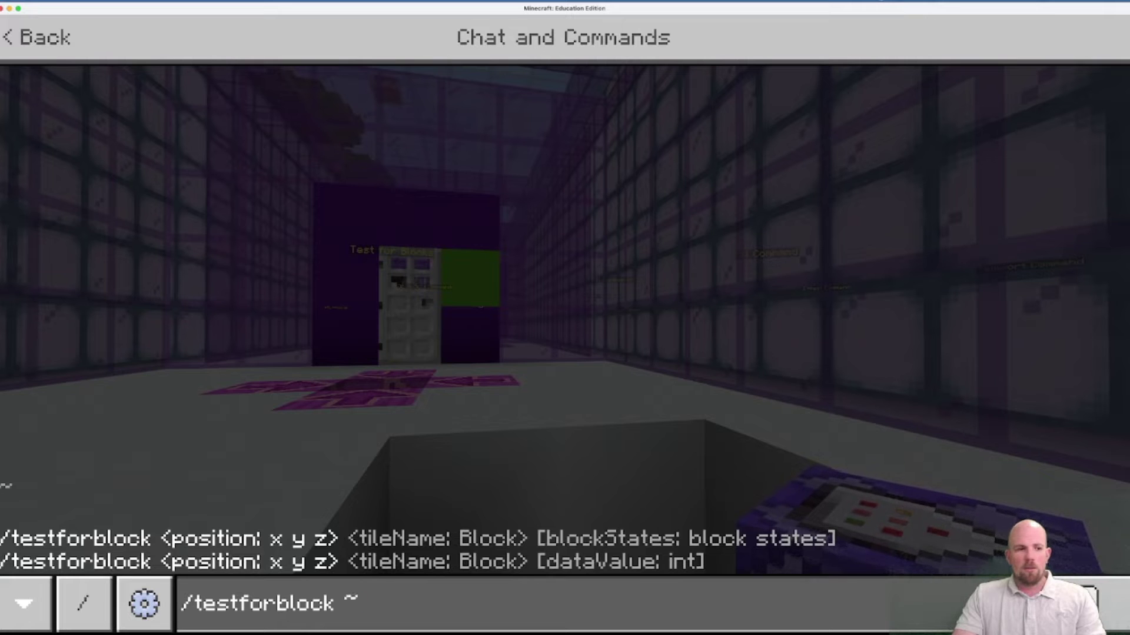
{"action": "type", "text": "~ ~ ~ "}
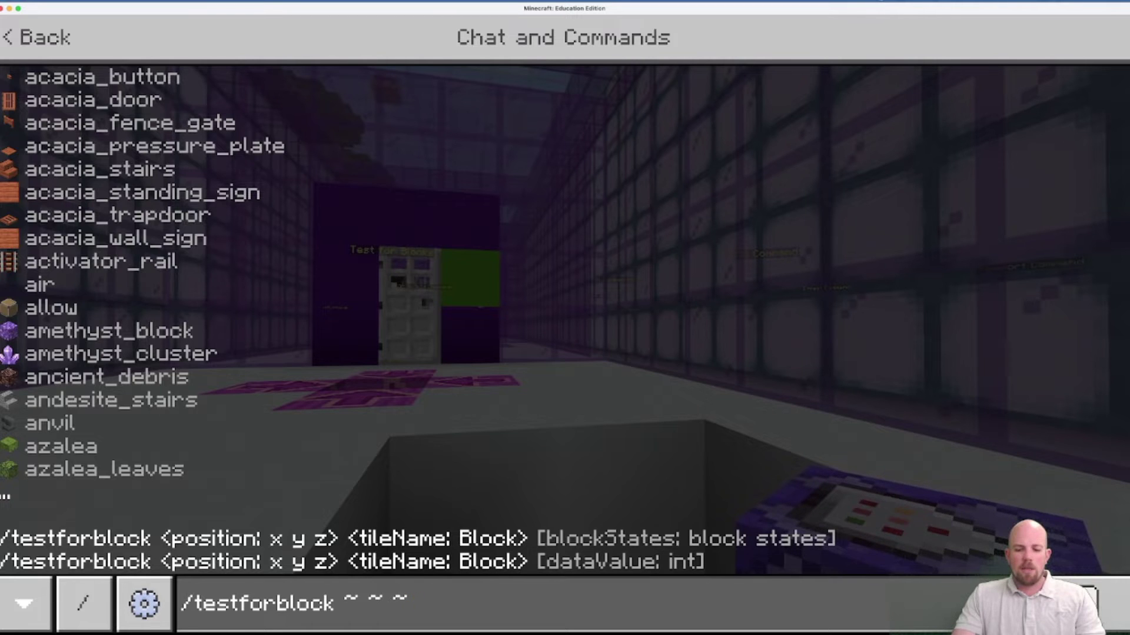
{"action": "type", "text": "gol"}
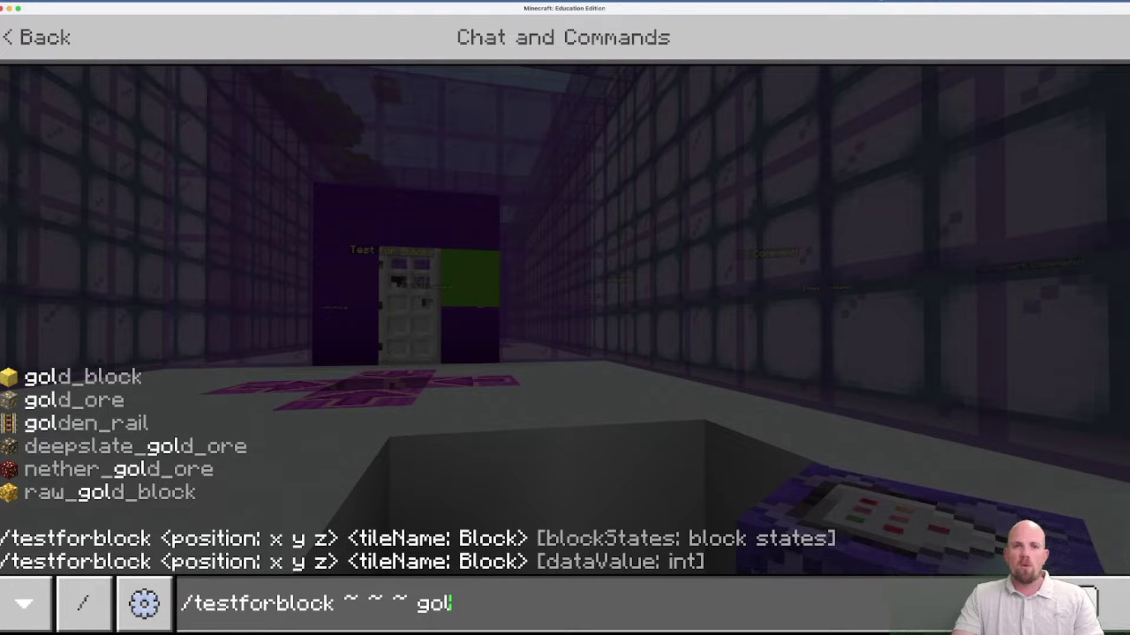
{"action": "key", "text": "Escape"}
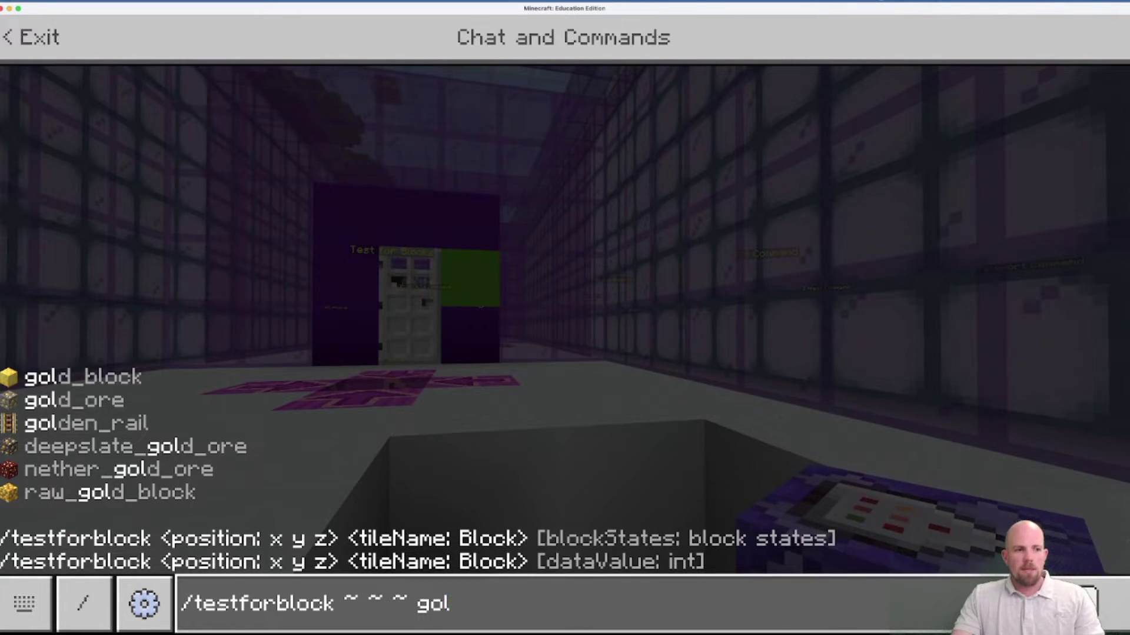
{"action": "key", "text": "Escape"}
Stand in the hole between the four magenta arrow blocks to read its position coordinates.
{"action": "key", "text": "w"}
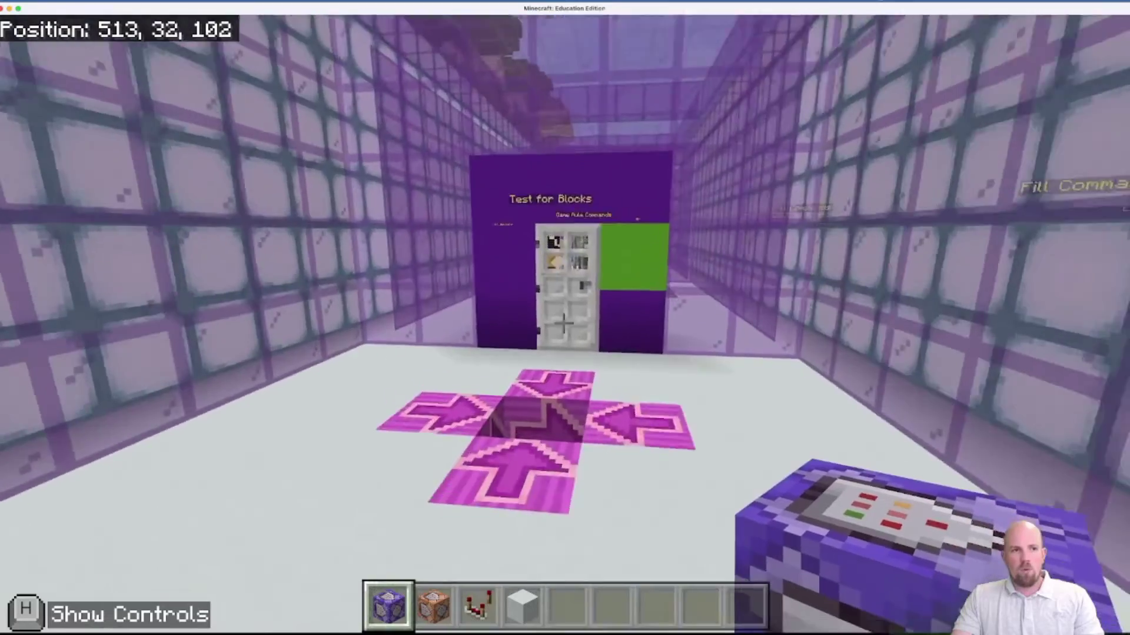
{"action": "key", "text": "w"}
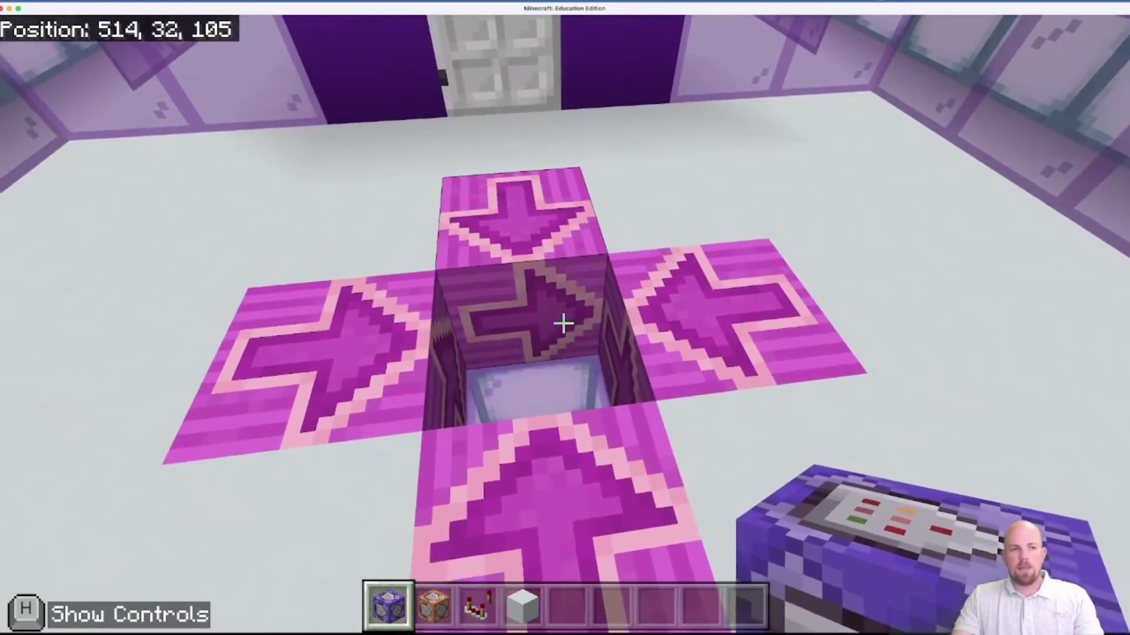
{"action": "key", "text": "w"}
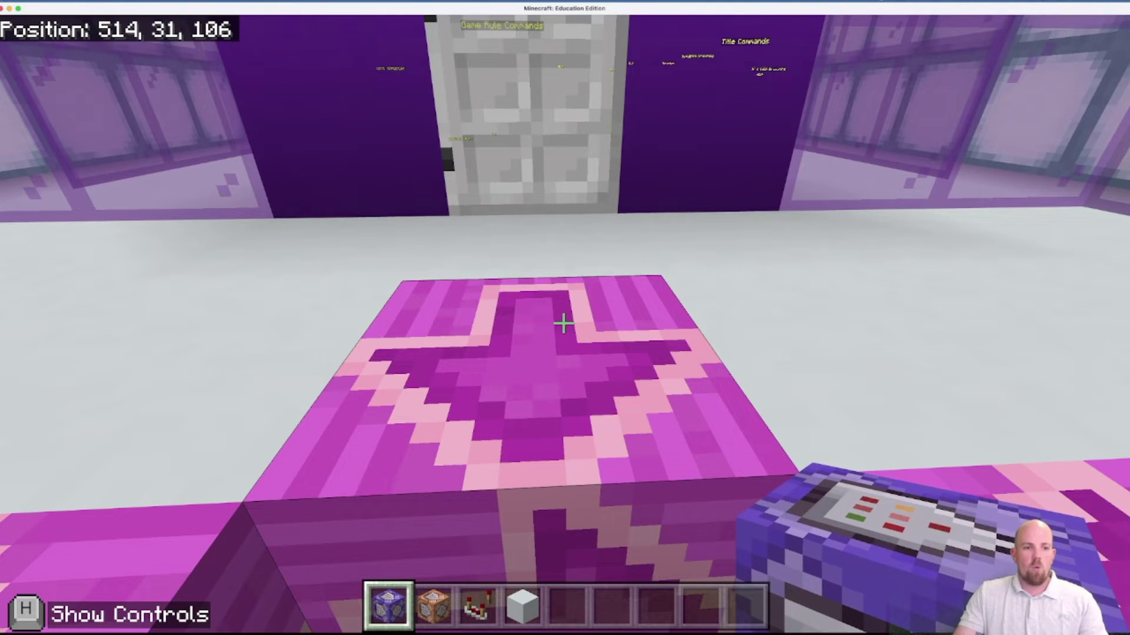
Set the command of the repeating command block in the pit to /testforblock 514 31 106 gold_block.
{"action": "key", "text": "w"}
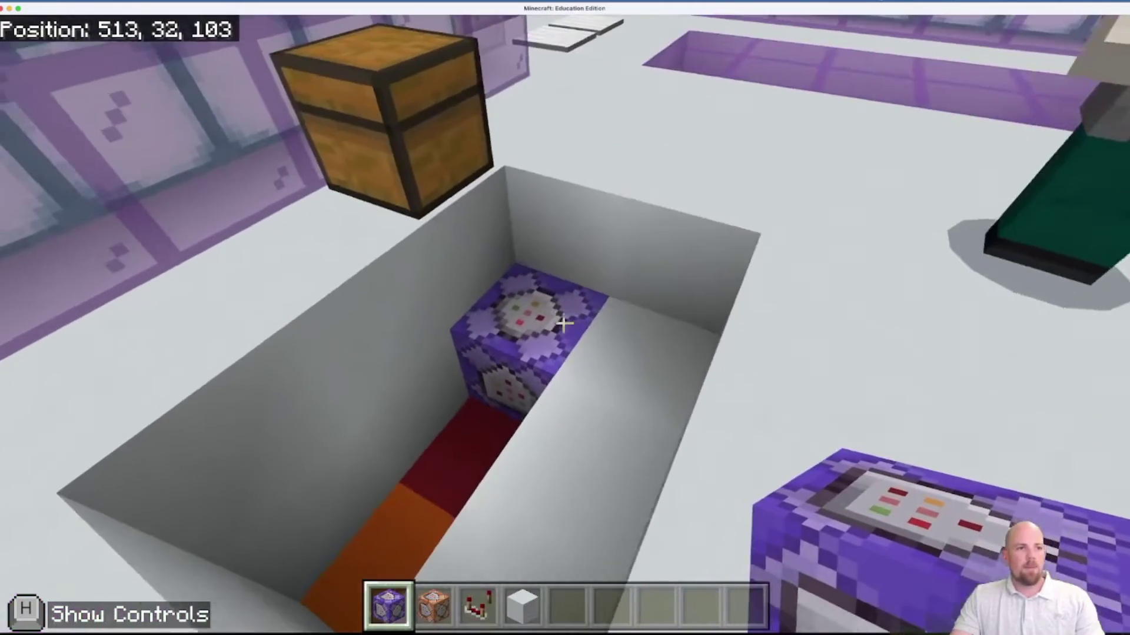
{"action": "right_click", "coordinate": [563, 324]}
{"action": "left_click", "coordinate": [556, 204]}
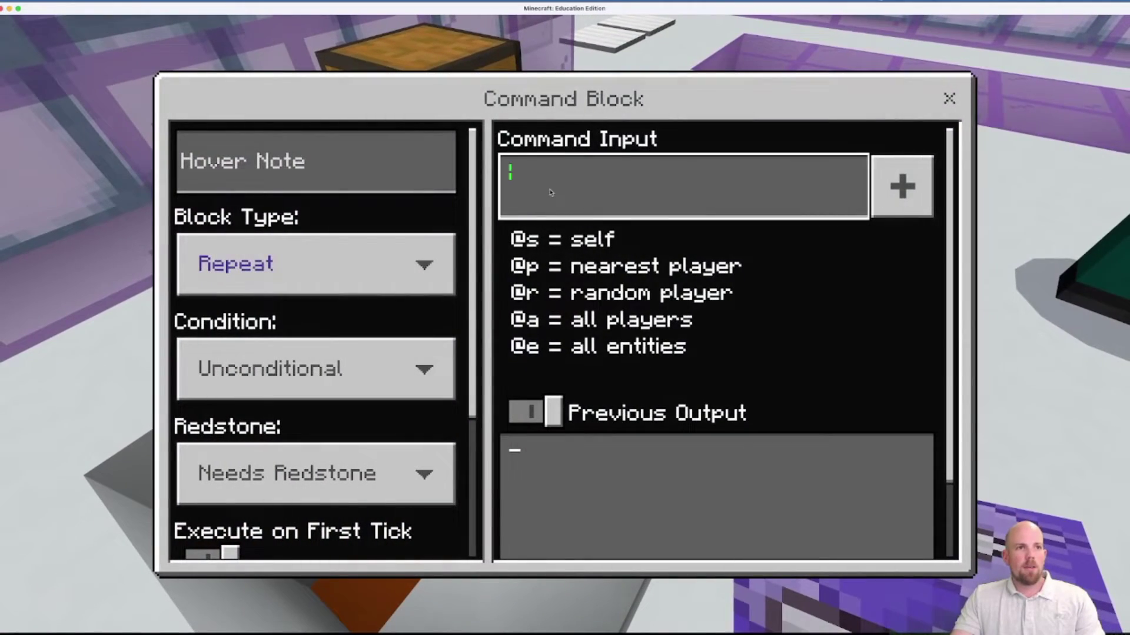
{"action": "type", "text": "/testforblock"}
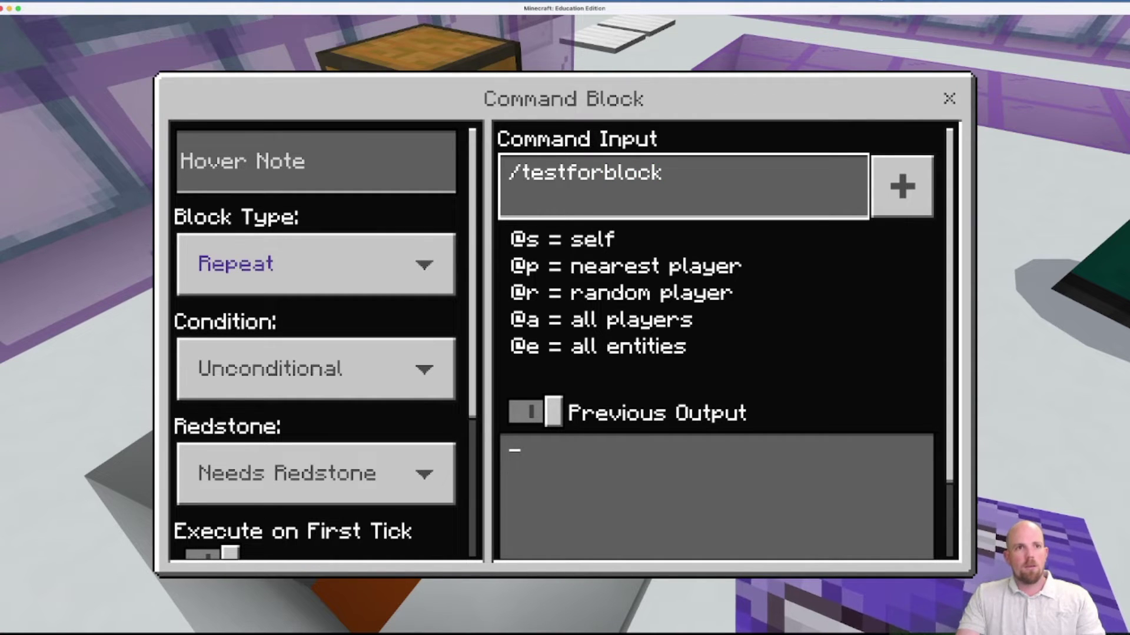
{"action": "type", "text": "5"}
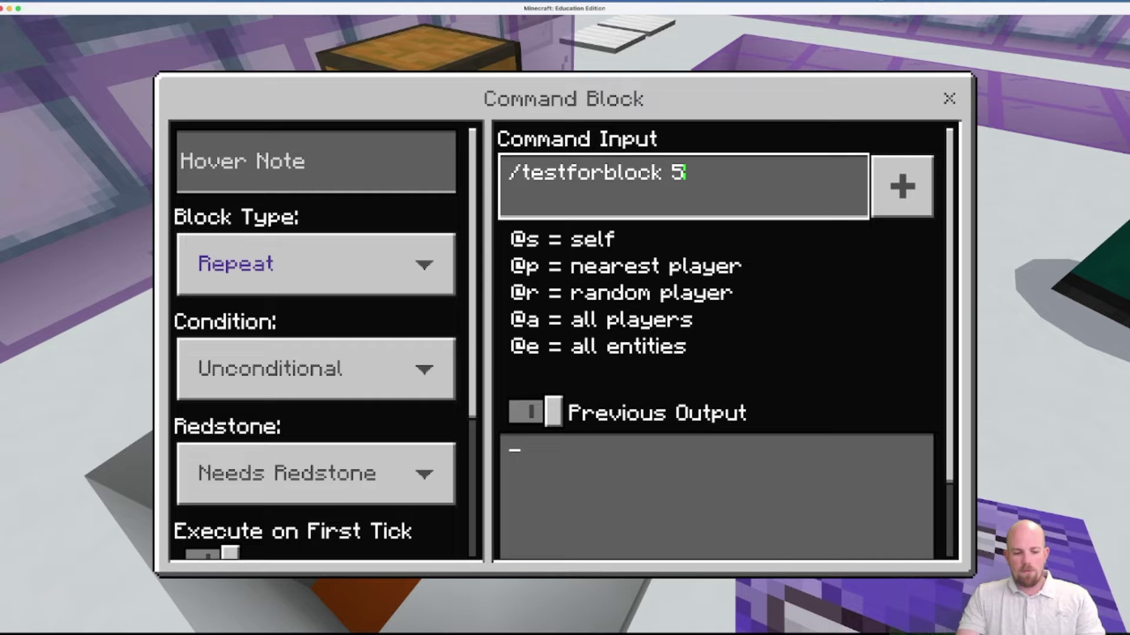
{"action": "type", "text": "14 31"}
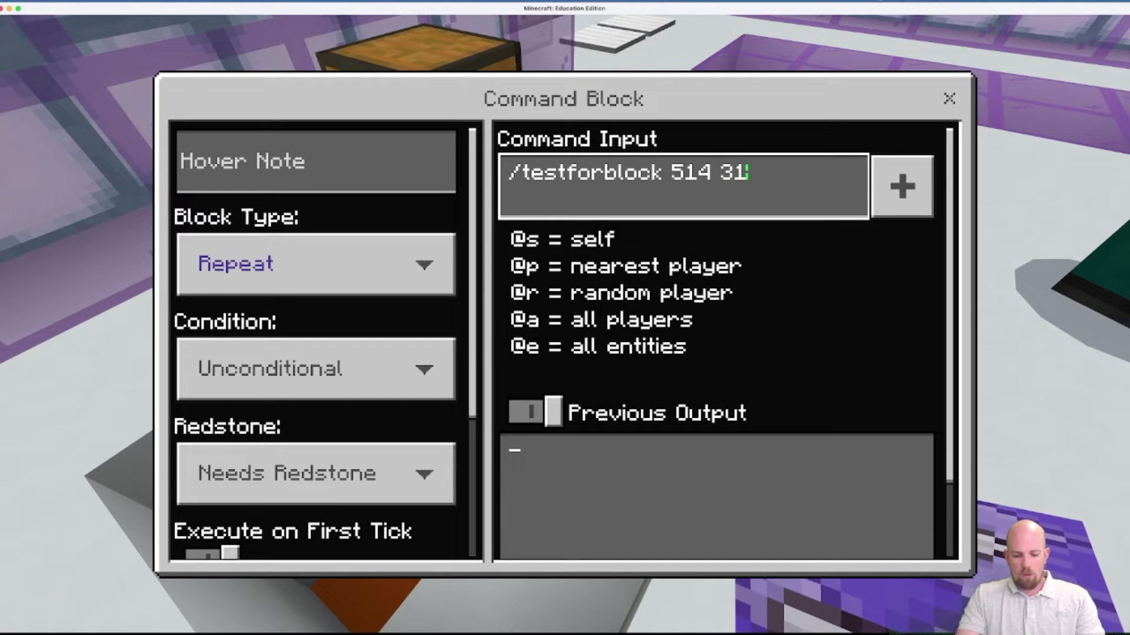
{"action": "type", "text": " 106 gold"}
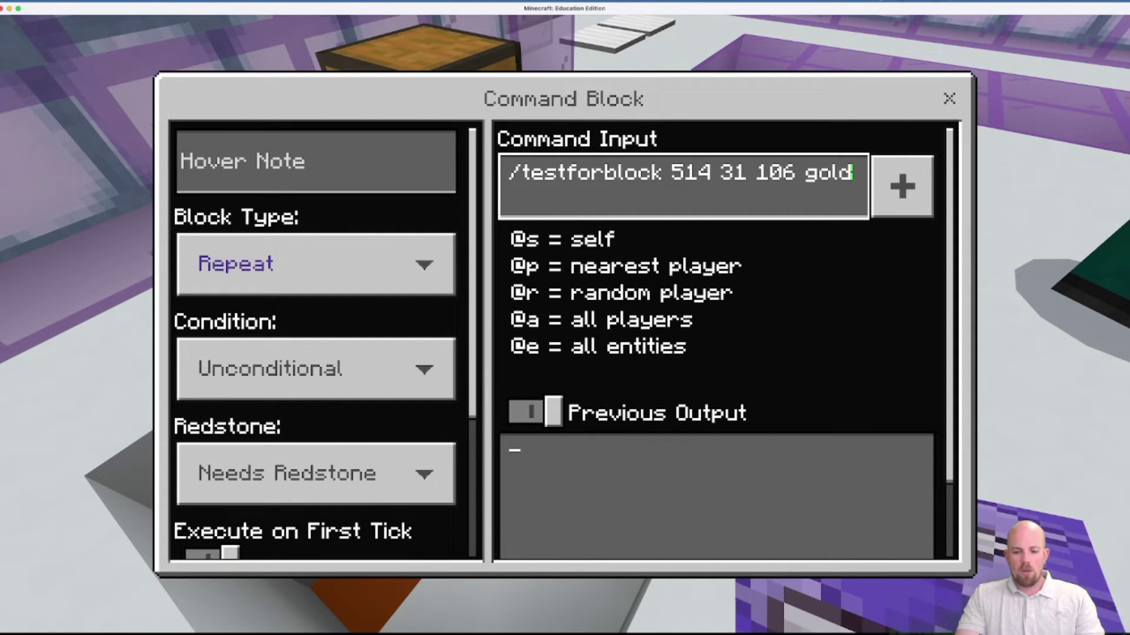
{"action": "type", "text": "_block"}
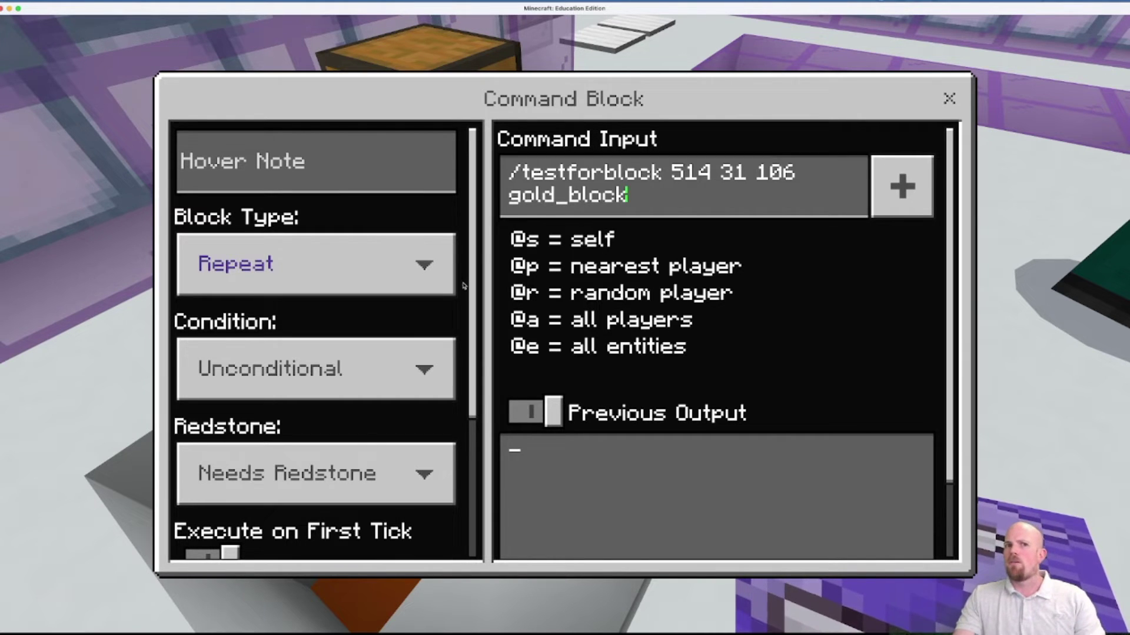
{"action": "left_click", "coordinate": [949, 99]}
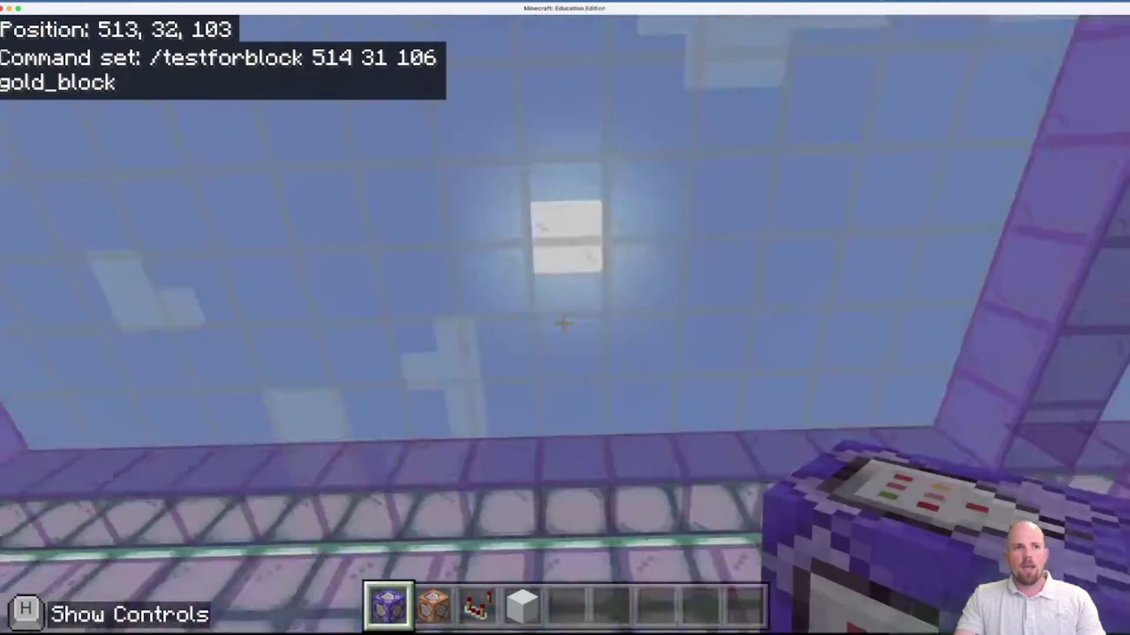
Look up the item names matching gold in the chat suggestions for the /give command, without sending it.
{"action": "type", "text": "t"}
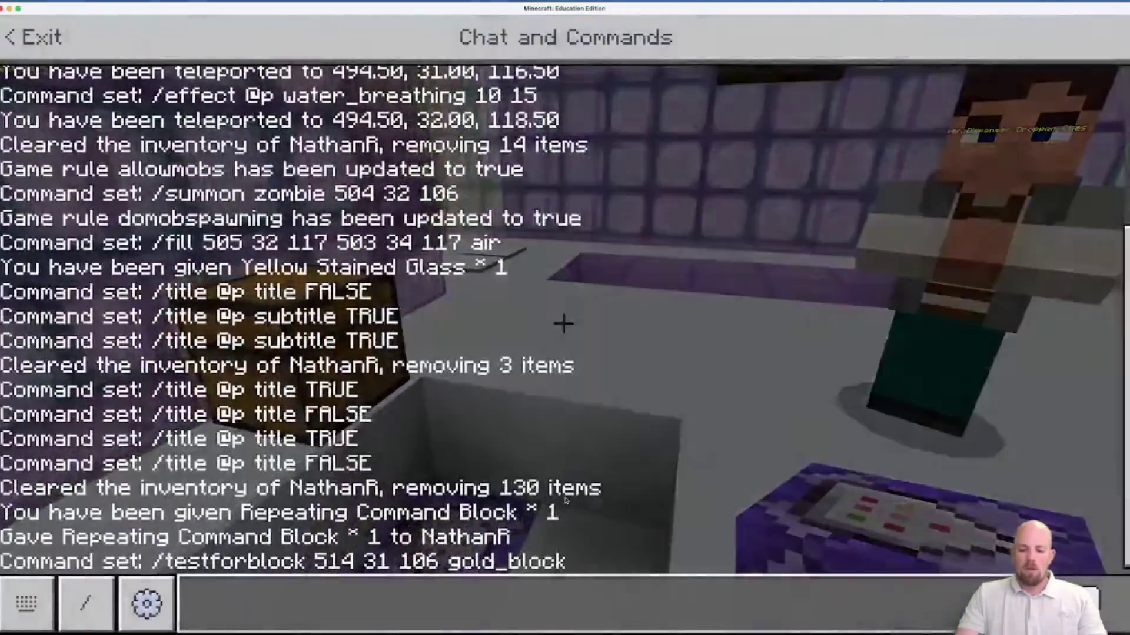
{"action": "type", "text": "/give"}
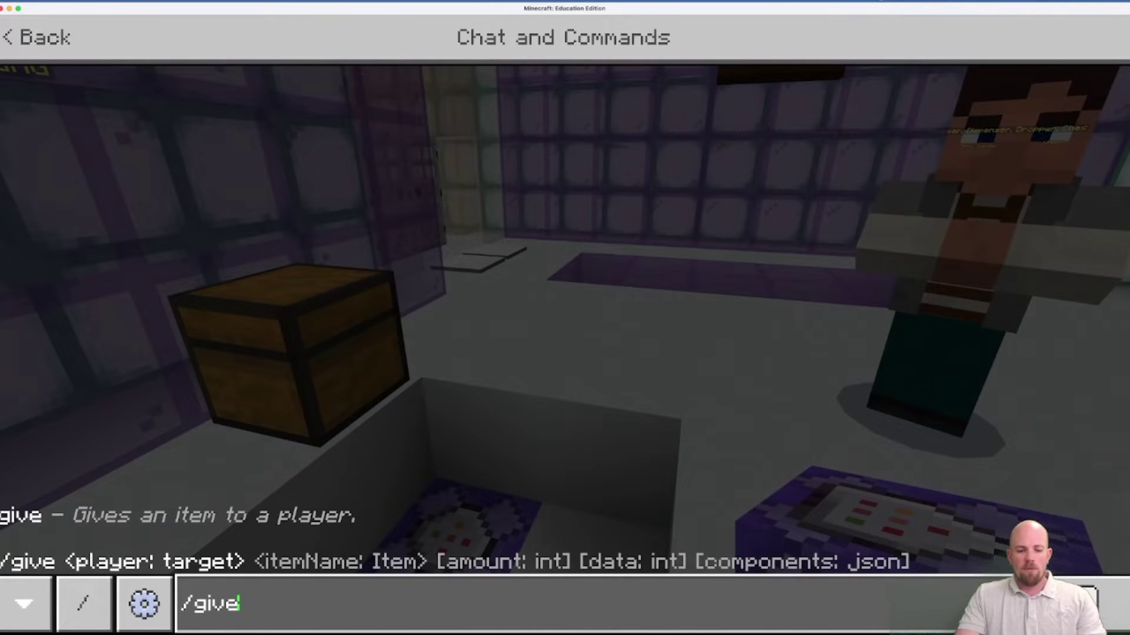
{"action": "type", "text": "@s"}
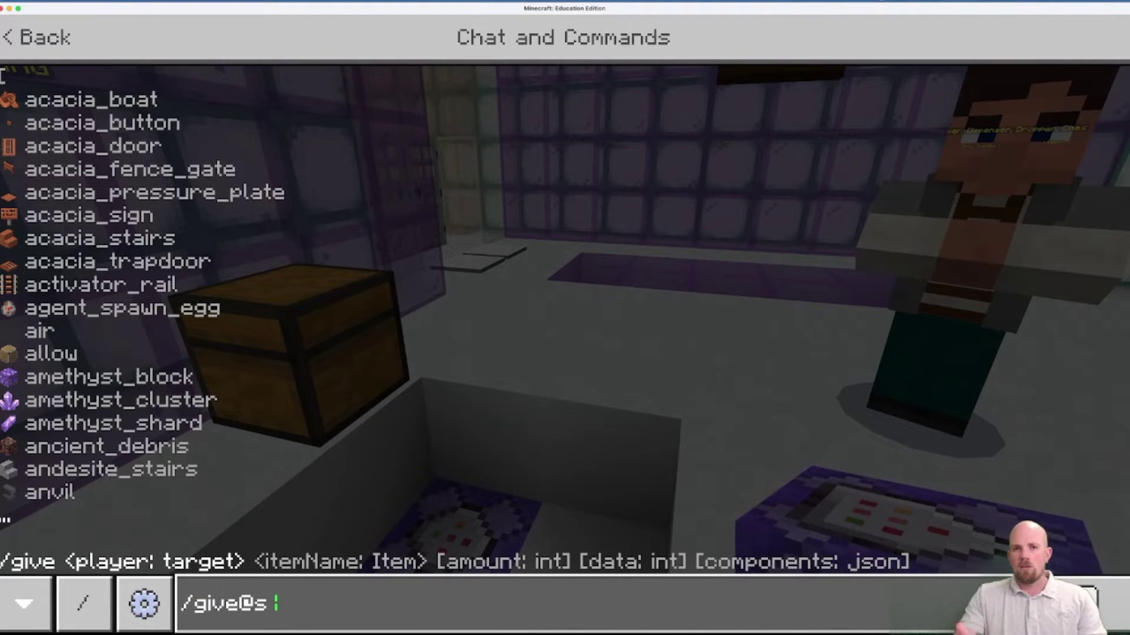
{"action": "type", "text": " gold"}
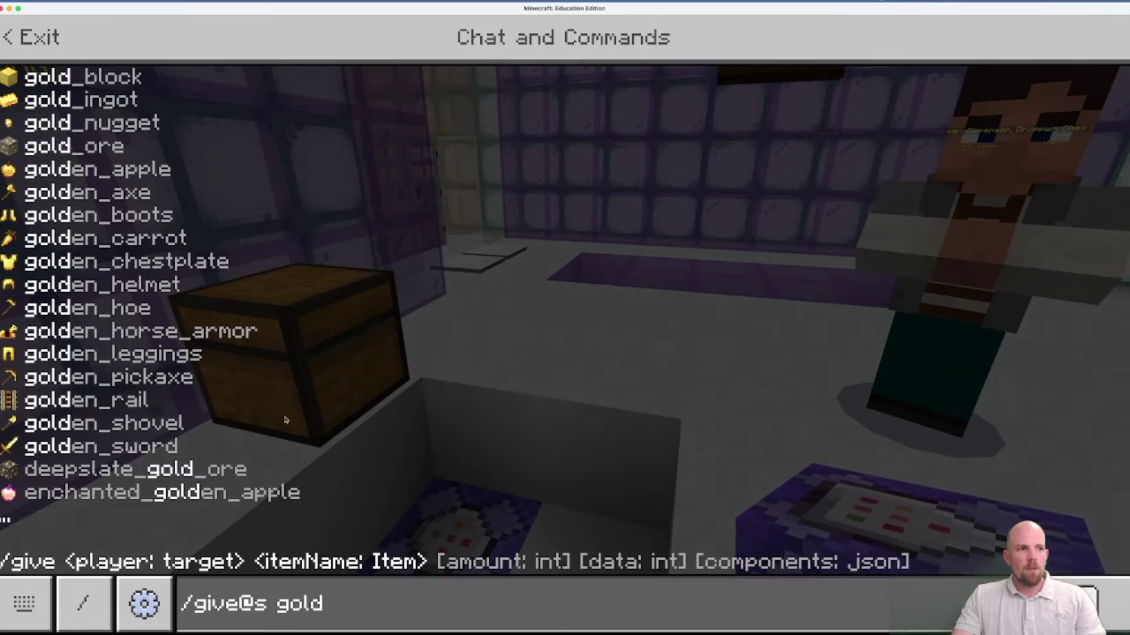
{"action": "key", "text": "Escape"}
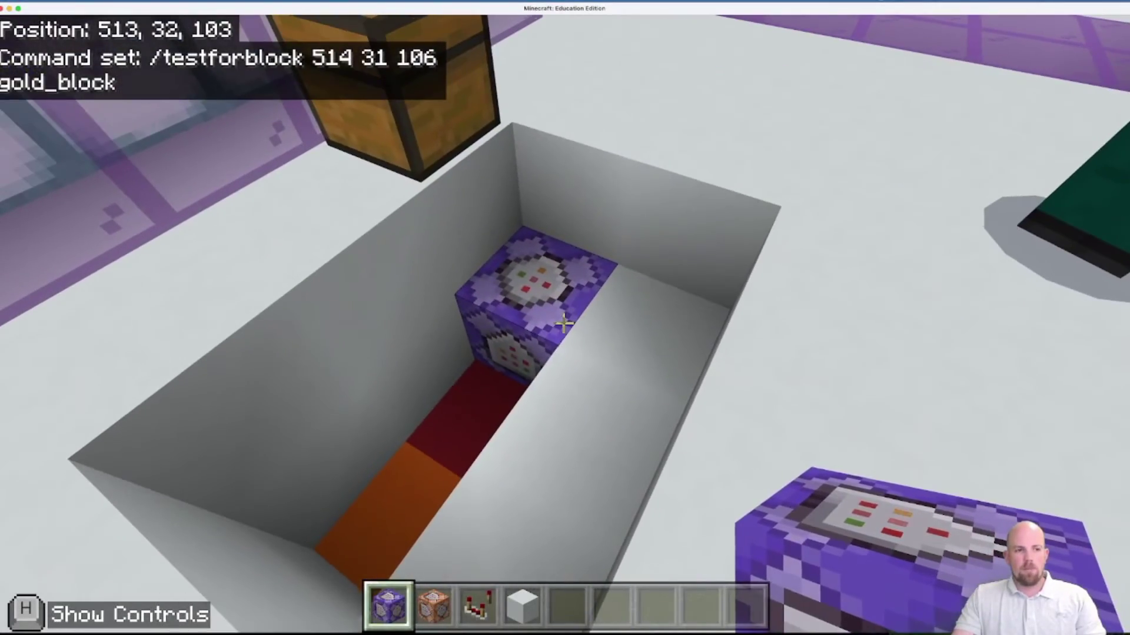
Set the Redstone option of the repeating command block in the pit to Always Active.
{"action": "key", "text": "w"}
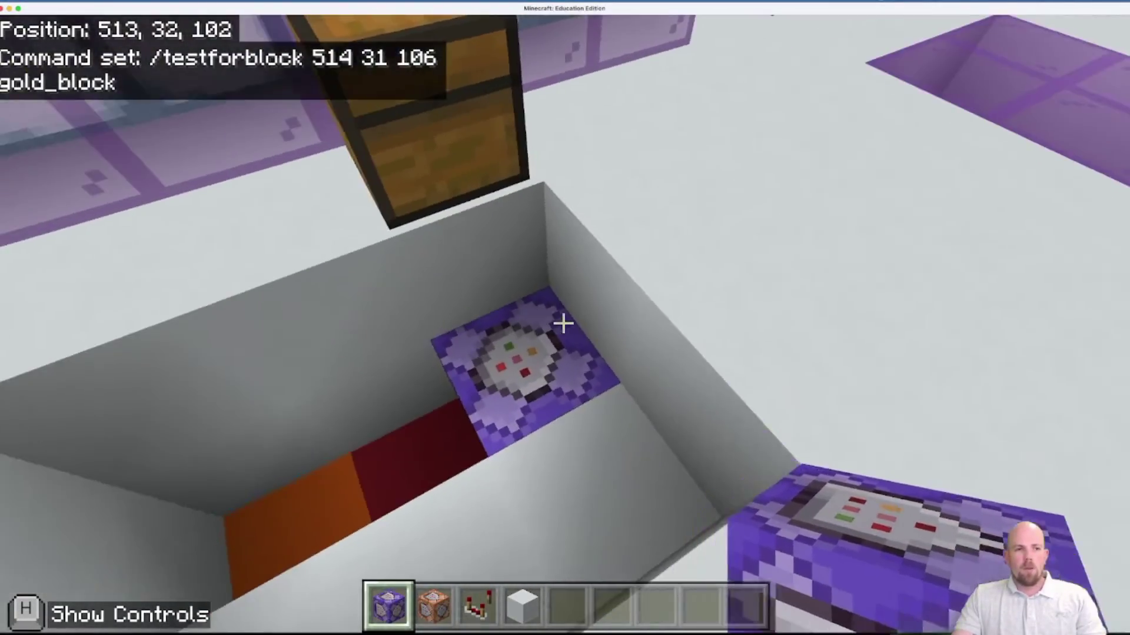
{"action": "key", "text": "w"}
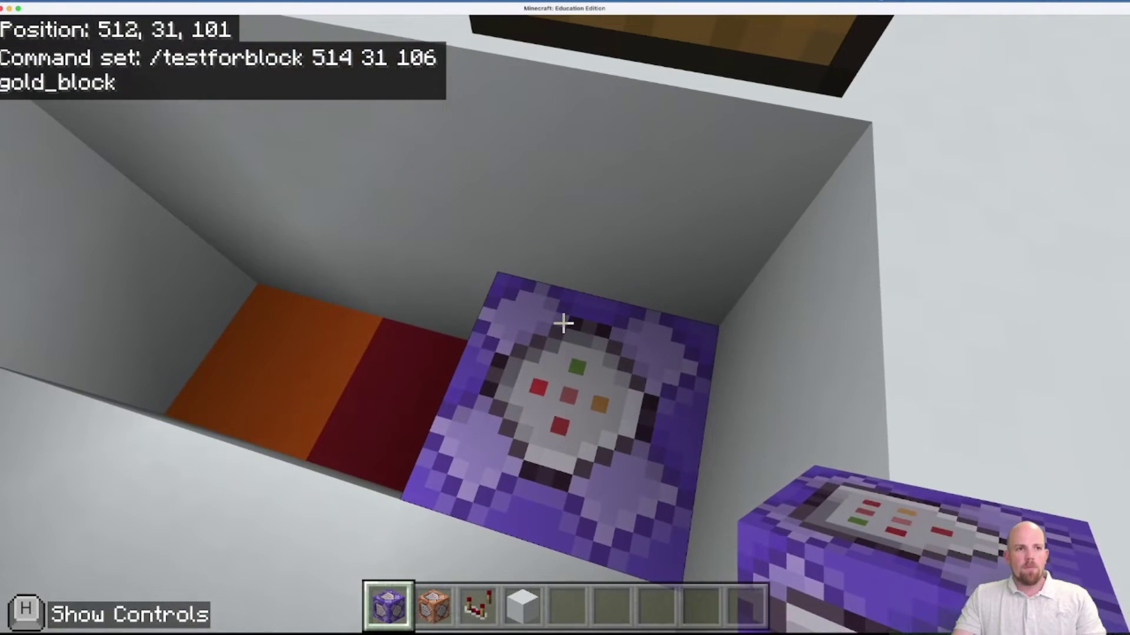
{"action": "right_click", "coordinate": [563, 323]}
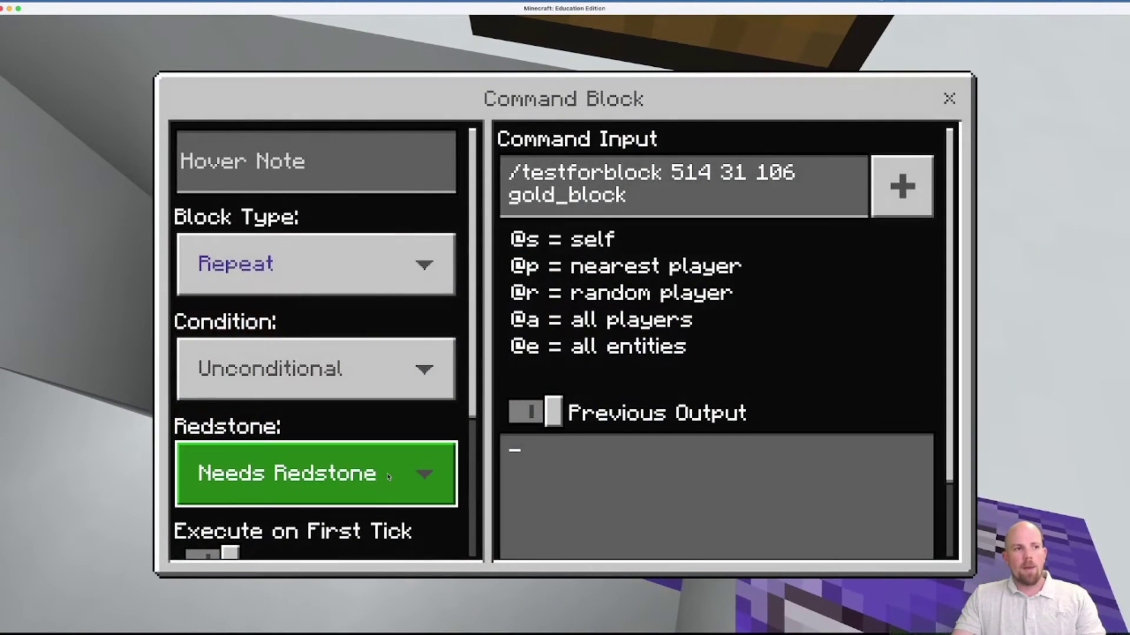
{"action": "left_click", "coordinate": [351, 486]}
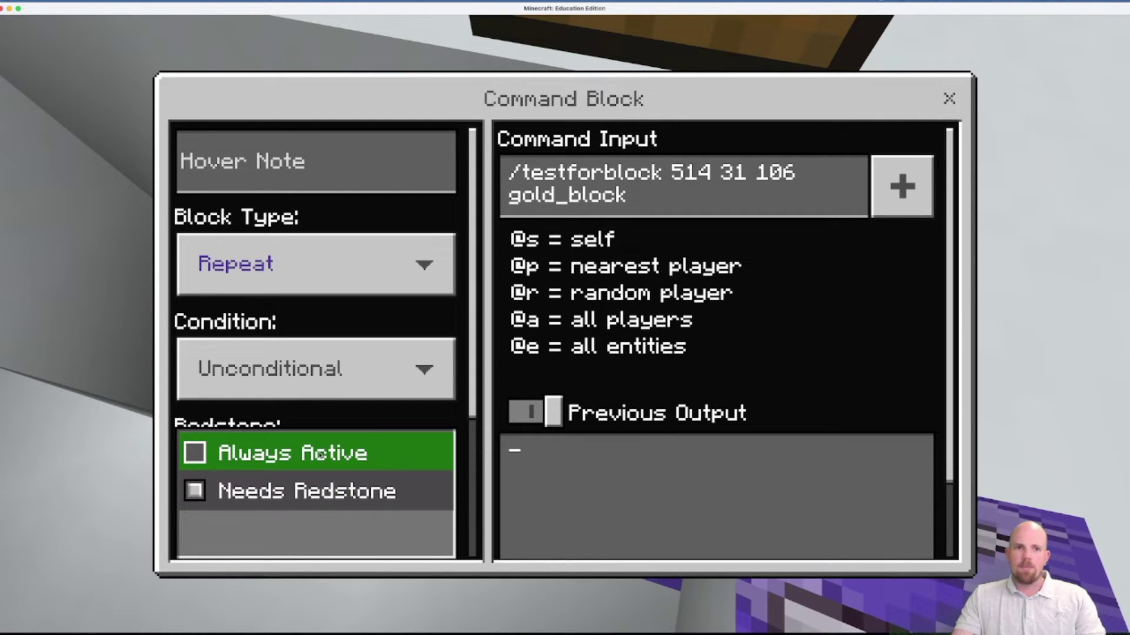
{"action": "left_click", "coordinate": [319, 455]}
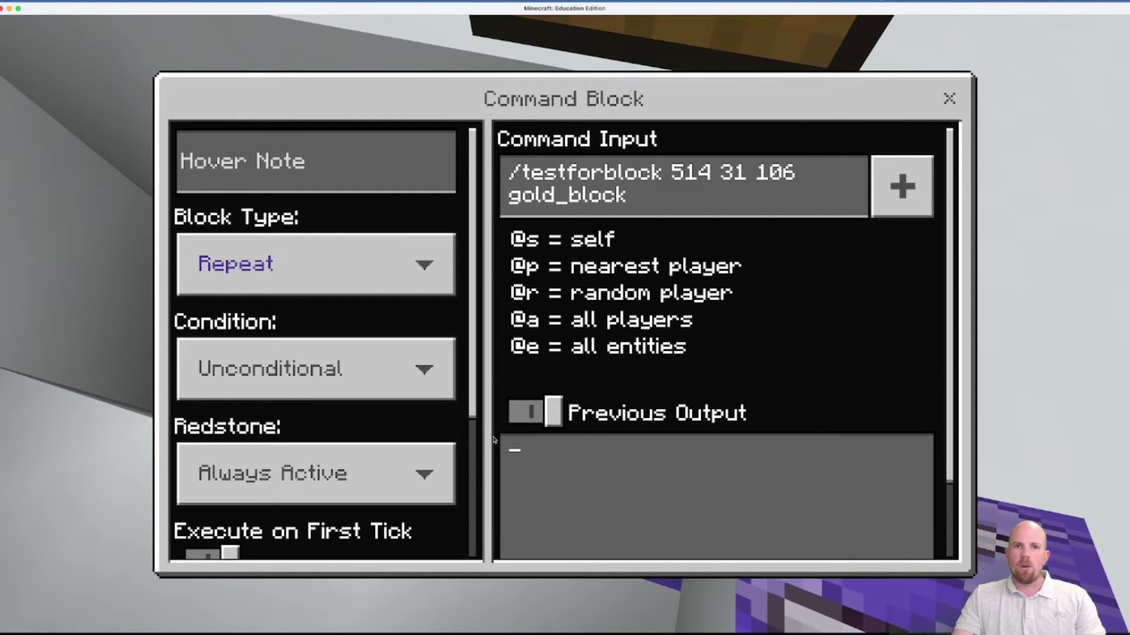
{"action": "key", "text": "Escape"}
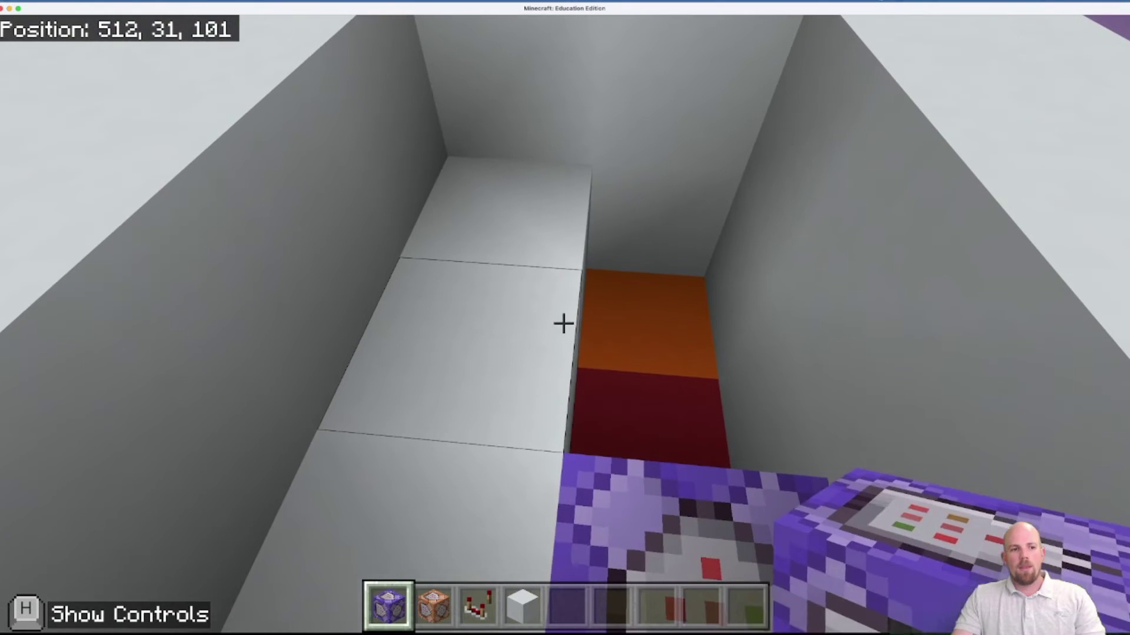
Place a command block on the orange square in the pit and set its command to /give @p lever.
{"action": "key", "text": "2"}
{"action": "right_click", "coordinate": [563, 323]}
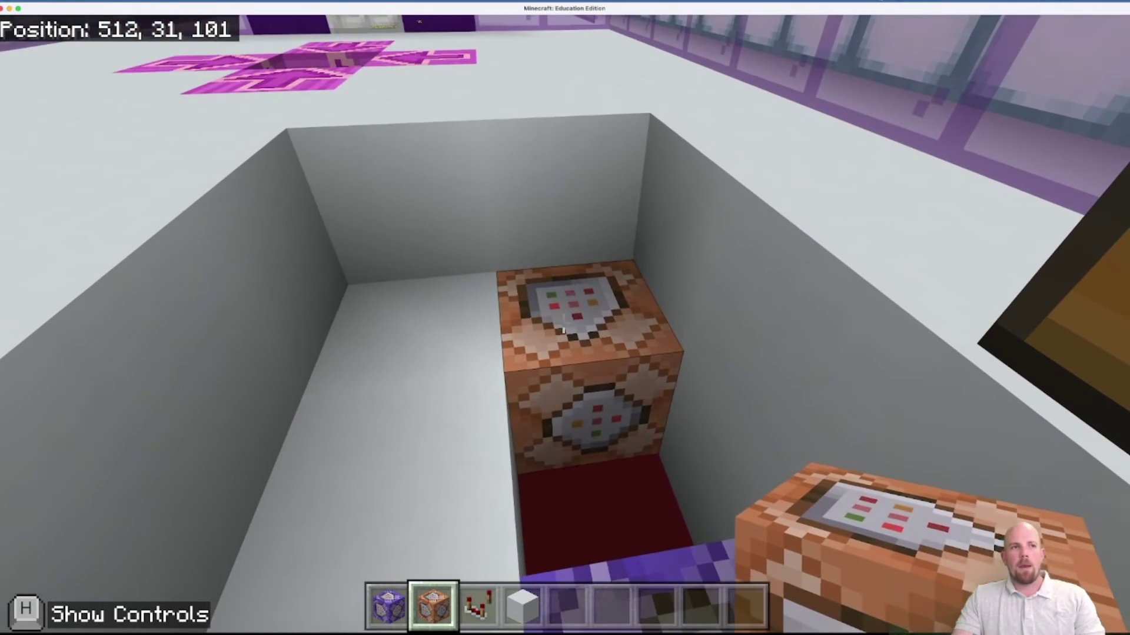
{"action": "right_click", "coordinate": [563, 330]}
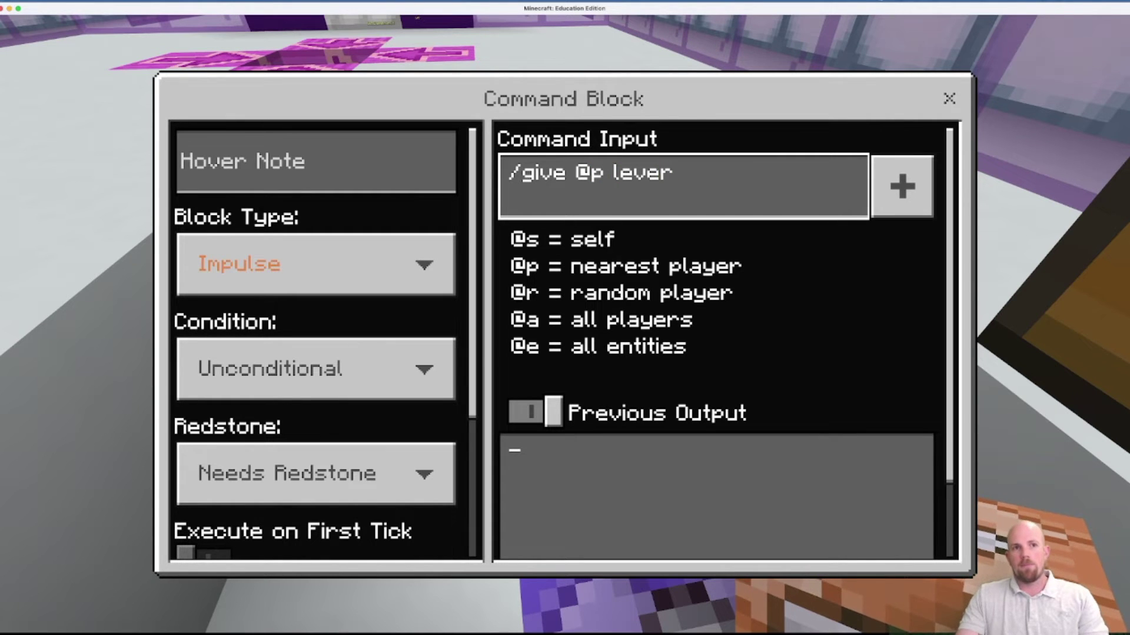
{"action": "left_click", "coordinate": [949, 98]}
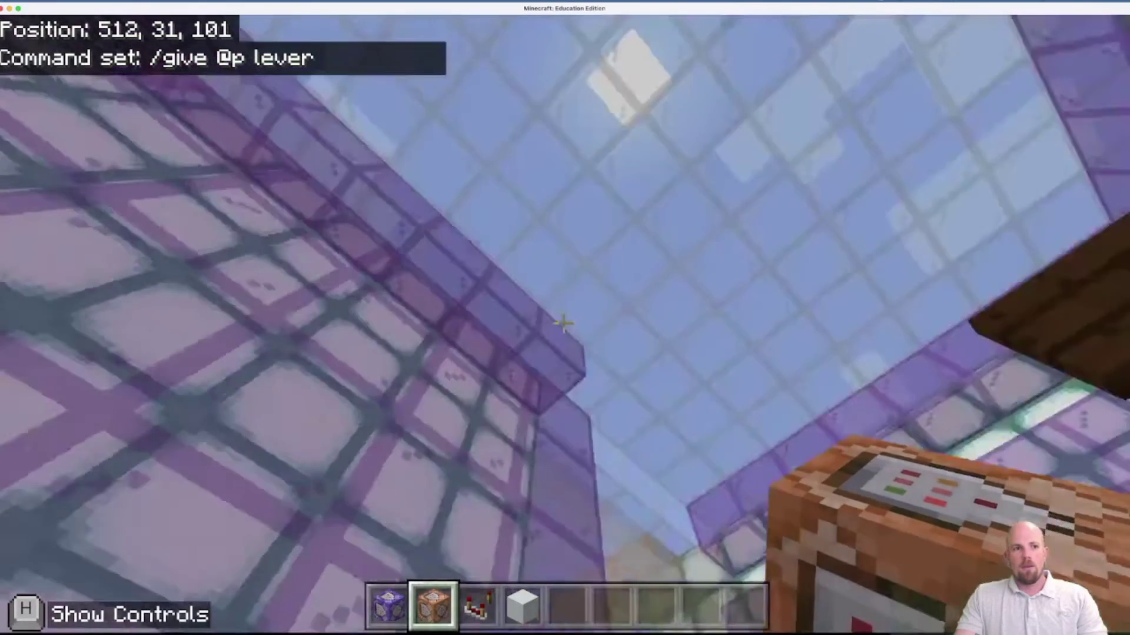
Place the redstone comparator on the red square between the two command blocks and check the repeating command block's previous output.
{"action": "scroll", "coordinate": [563, 323], "scroll_direction": "down", "scroll_amount": 1}
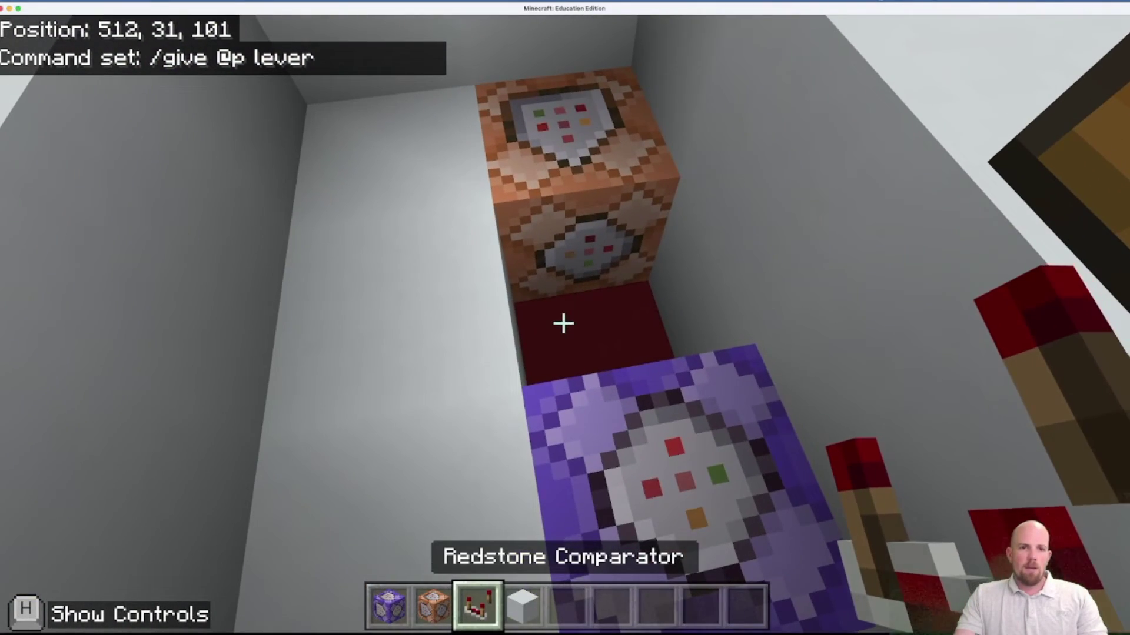
{"action": "right_click", "coordinate": [563, 323]}
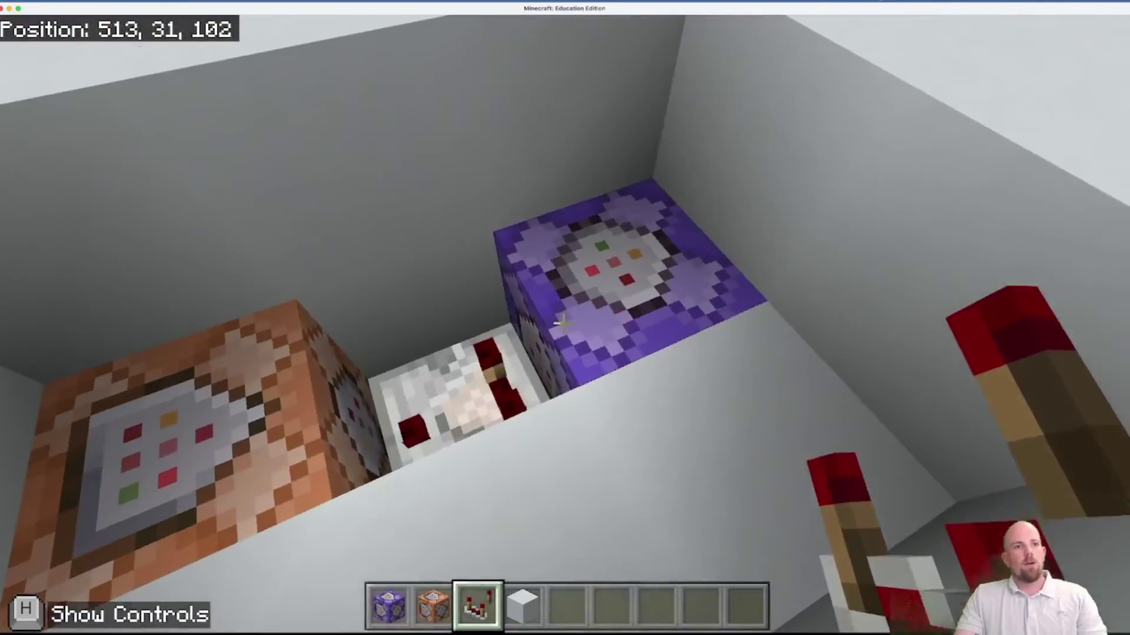
{"action": "right_click", "coordinate": [563, 322]}
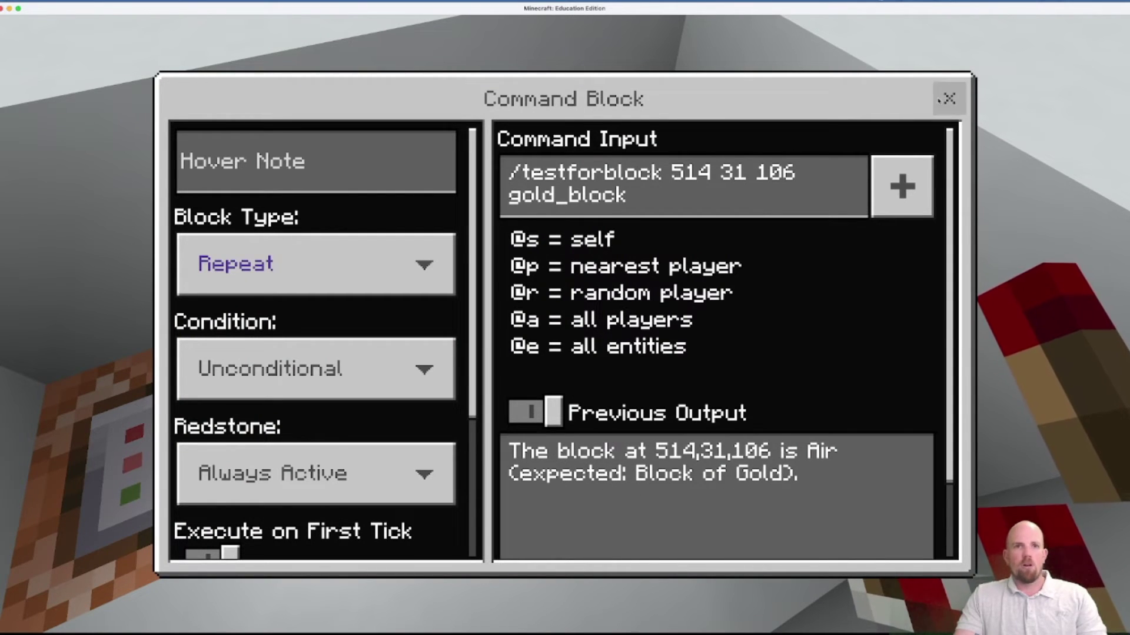
Search the inventory for gold and add a stack of Block of Gold to the hotbar.
{"action": "left_click", "coordinate": [949, 98]}
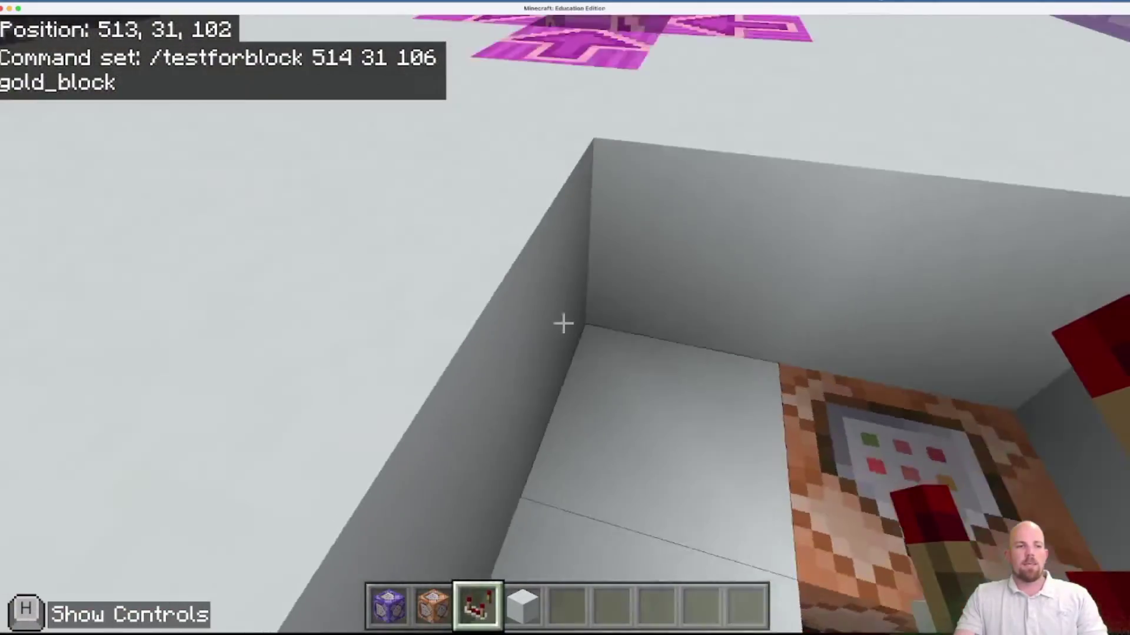
{"action": "key", "text": "w"}
{"action": "key", "text": "space"}
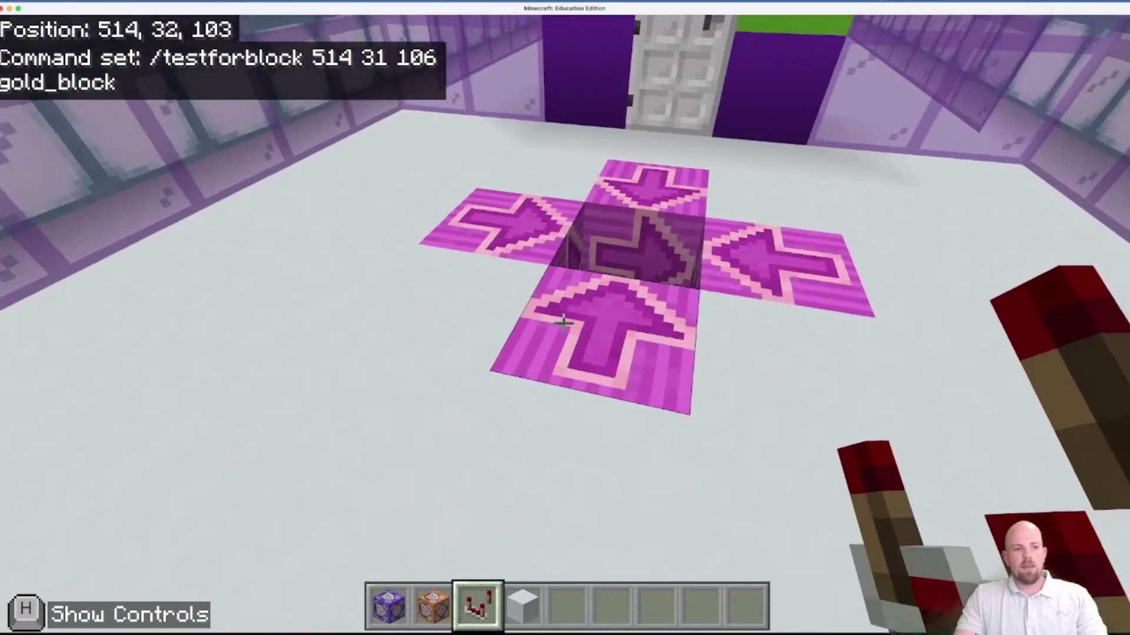
{"action": "key", "text": "e"}
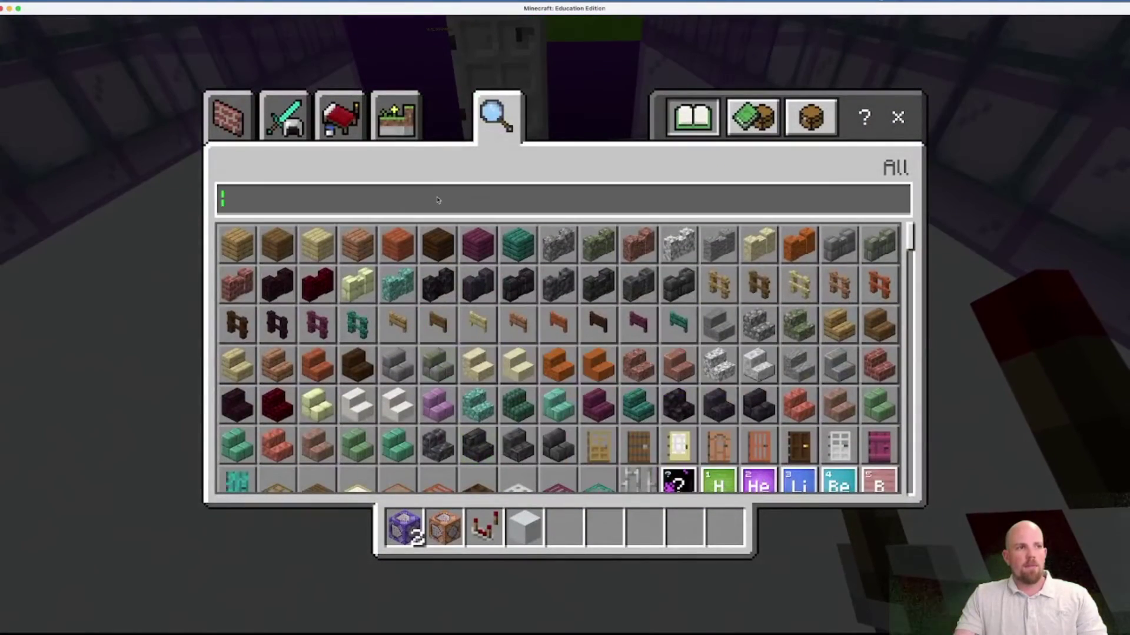
{"action": "type", "text": "gold"}
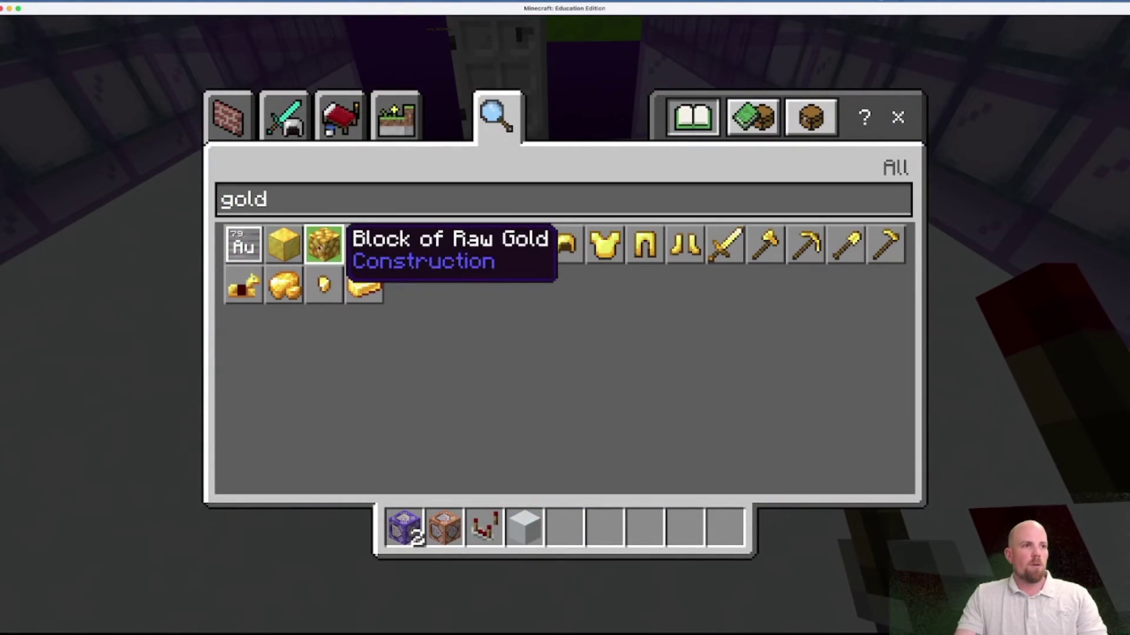
{"action": "left_click", "coordinate": [323, 244]}
{"action": "left_click", "coordinate": [565, 527]}
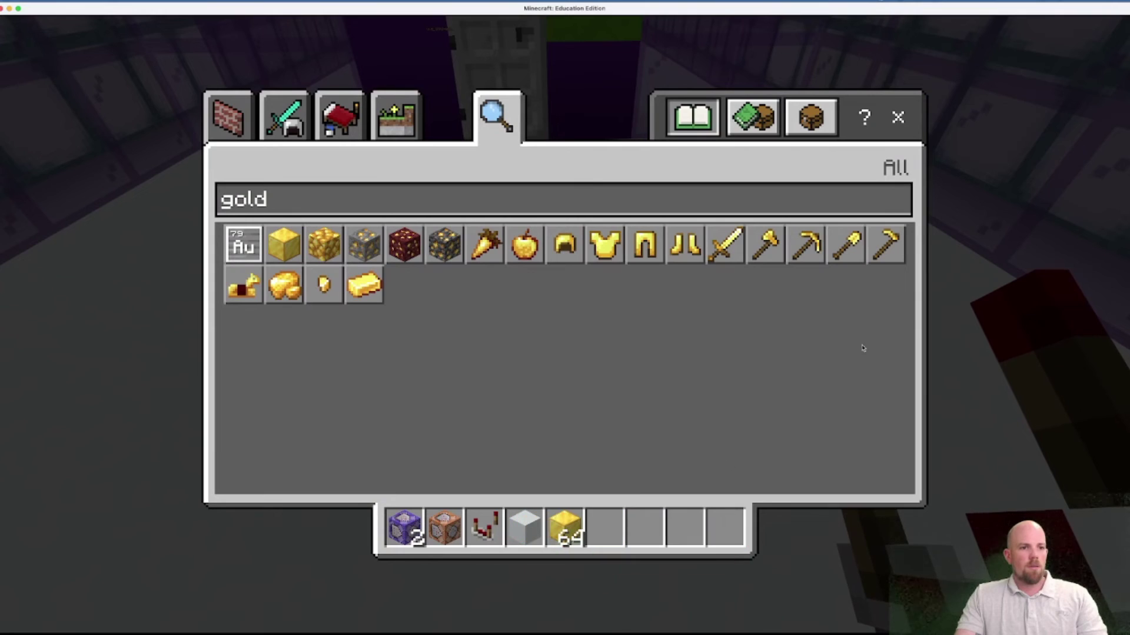
{"action": "left_click", "coordinate": [887, 123]}
Place a Block of Gold in the hole at the centre of the magenta arrow tiles.
{"action": "scroll", "coordinate": [565, 317], "scroll_direction": "down", "scroll_amount": 2}
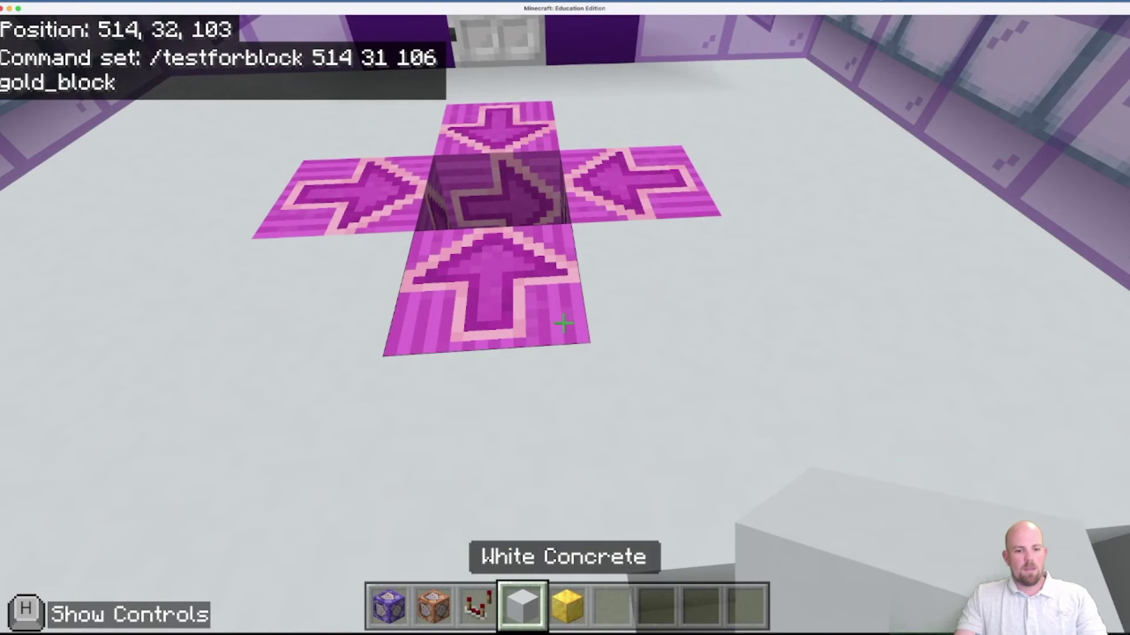
{"action": "key", "text": "w"}
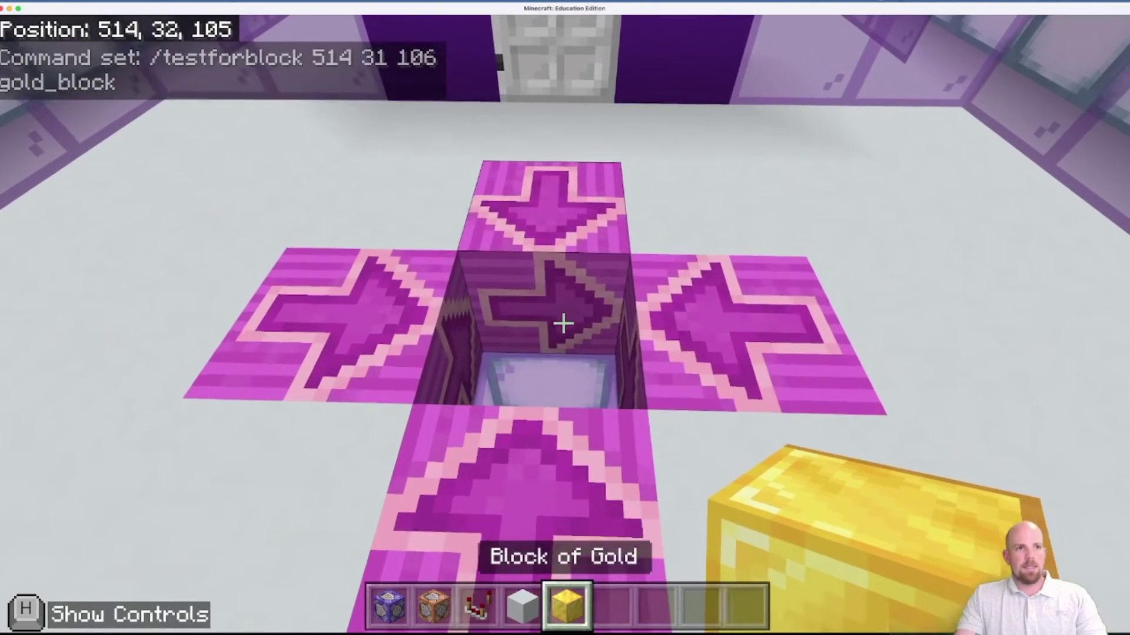
{"action": "right_click", "coordinate": [563, 323]}
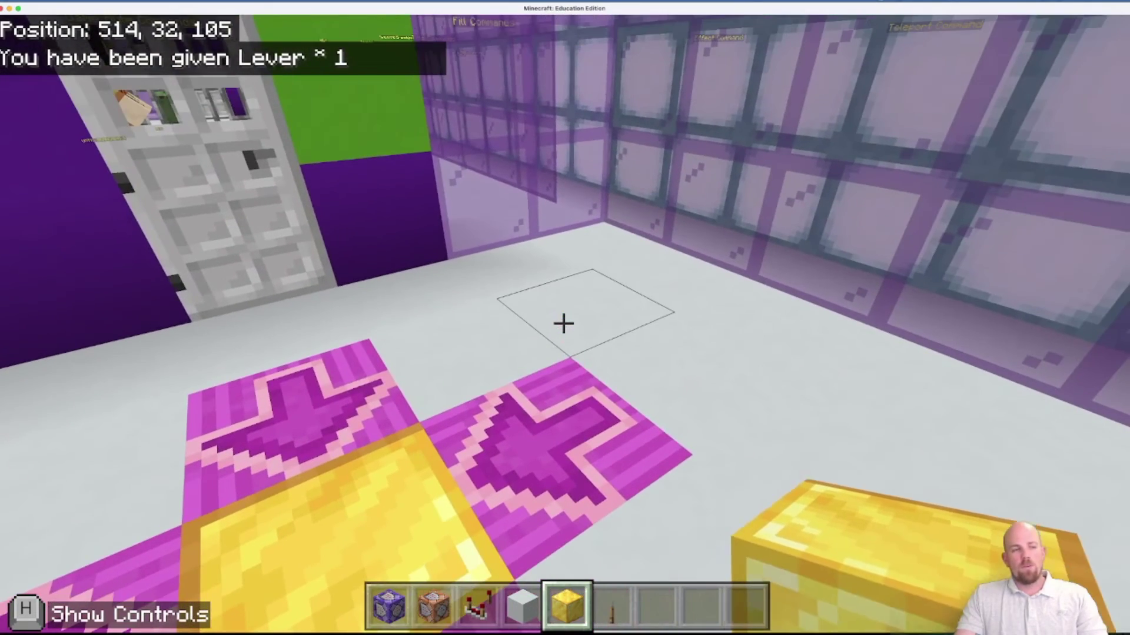
Inspect the comparator in the pit and check the repeating command block's previous output.
{"action": "scroll", "coordinate": [563, 323], "scroll_direction": "down", "scroll_amount": 1}
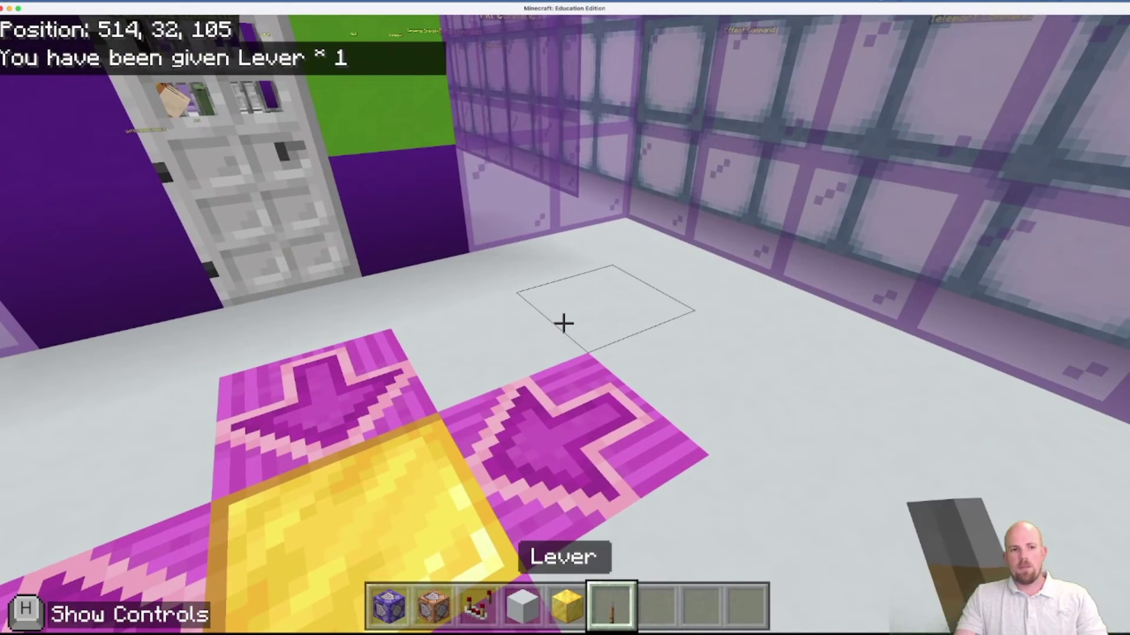
{"action": "key", "text": "w"}
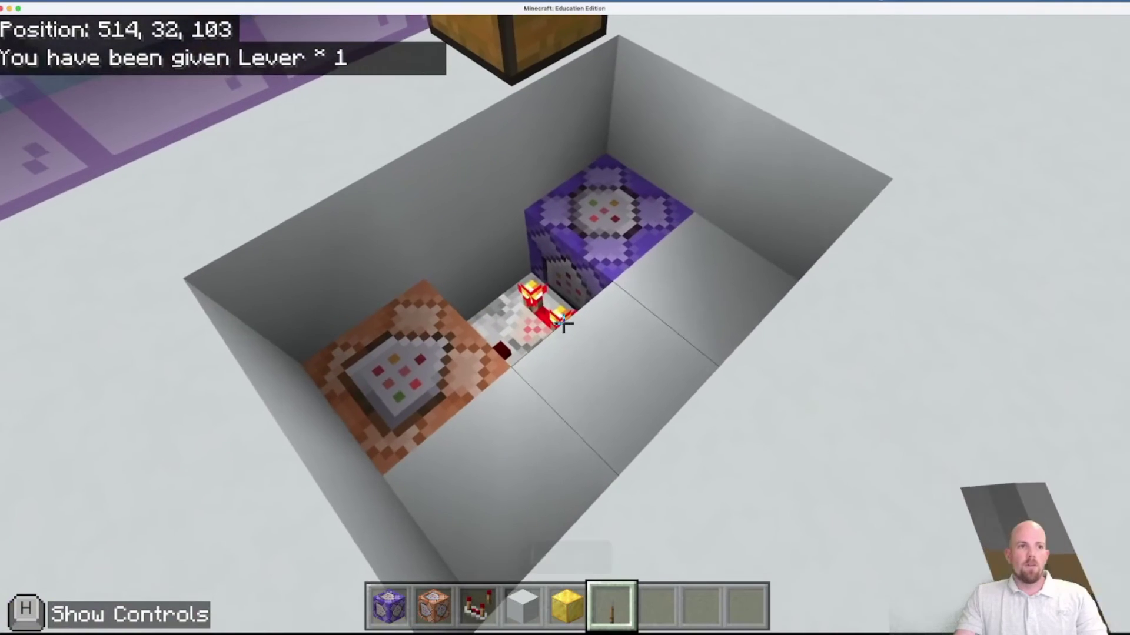
{"action": "key", "text": "w"}
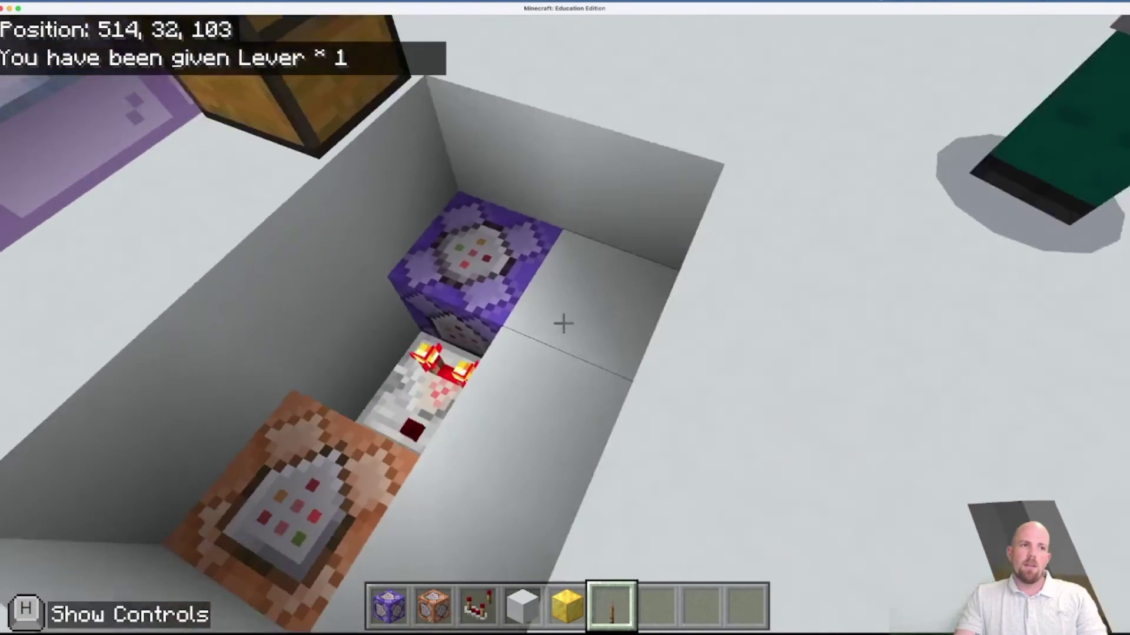
{"action": "right_click", "coordinate": [563, 323]}
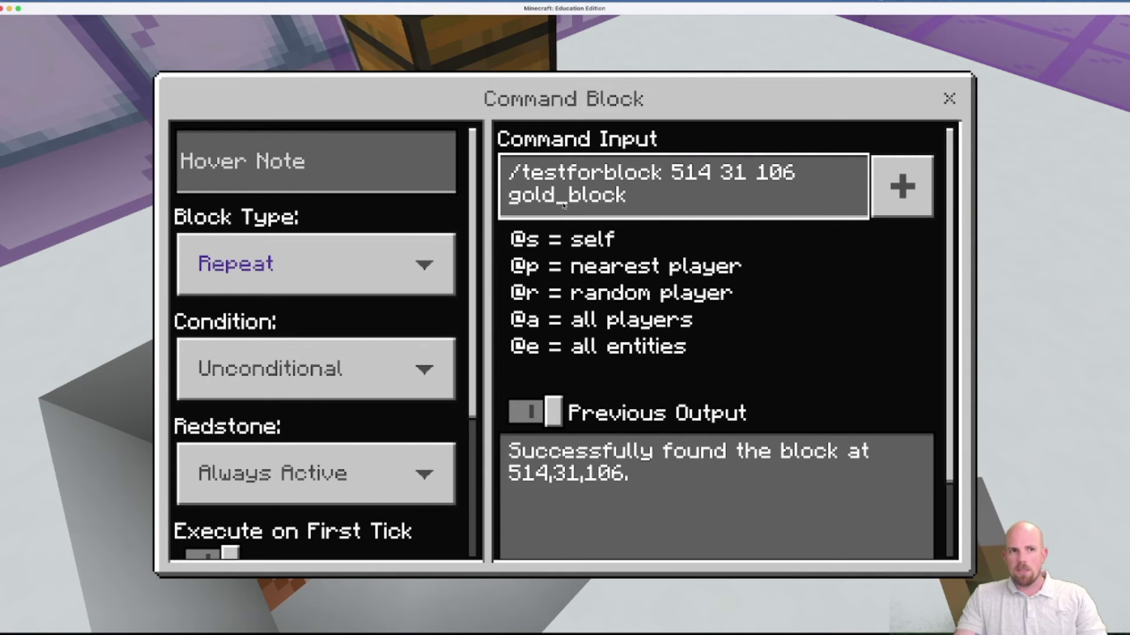
{"action": "left_click", "coordinate": [950, 100]}
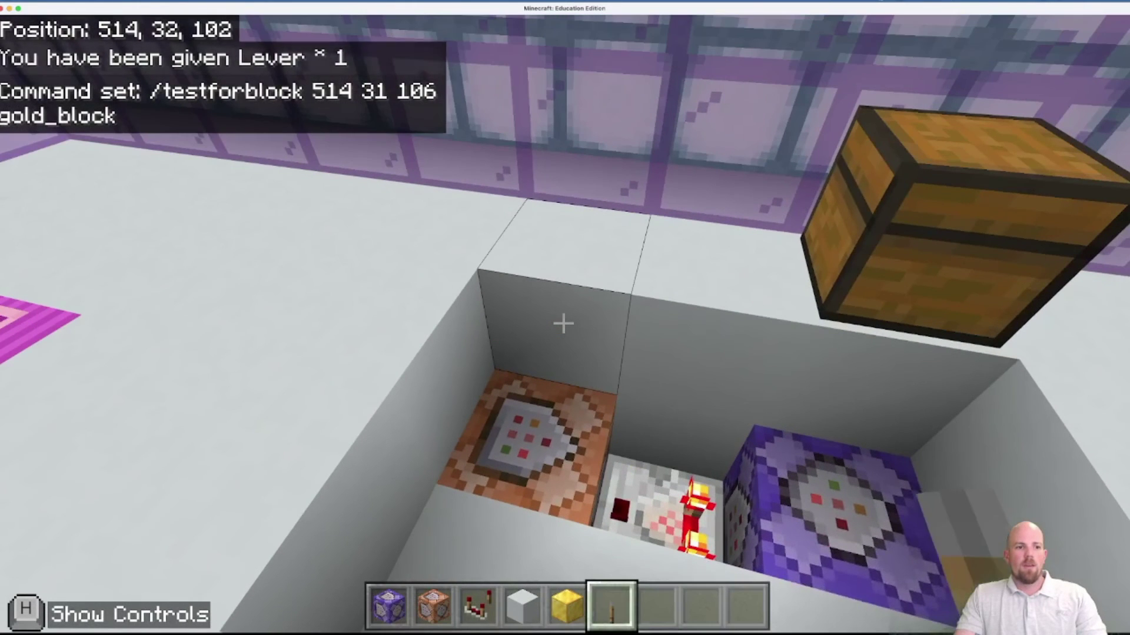
Break the gold block out of the hole between the magenta arrow tiles.
{"action": "key", "text": "4"}
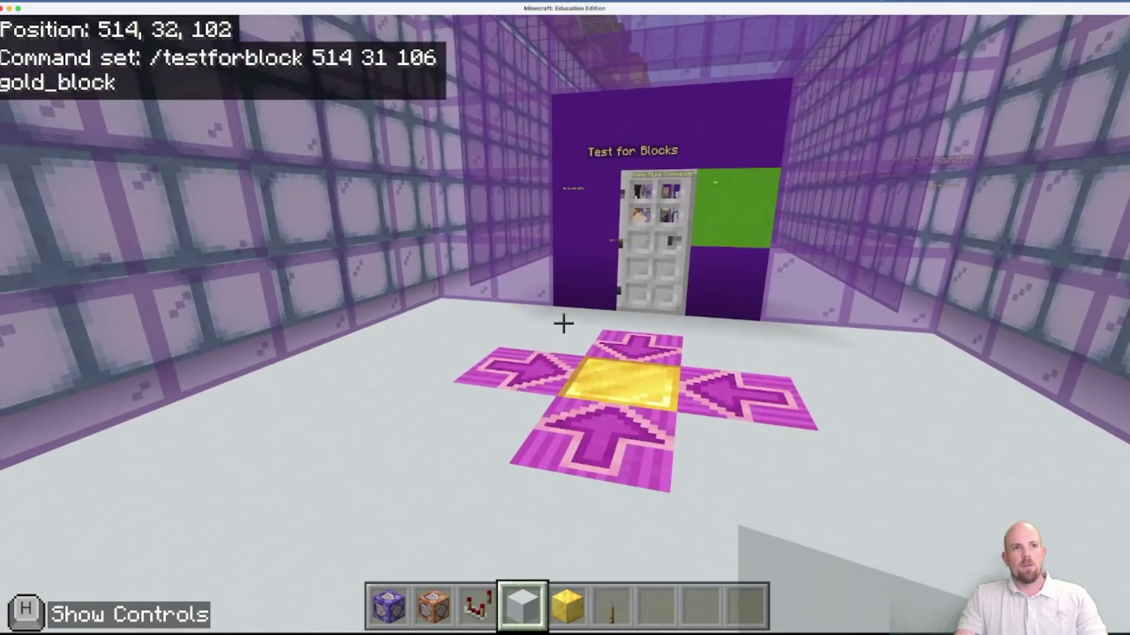
{"action": "key", "text": "w"}
{"action": "left_click", "coordinate": [563, 323]}
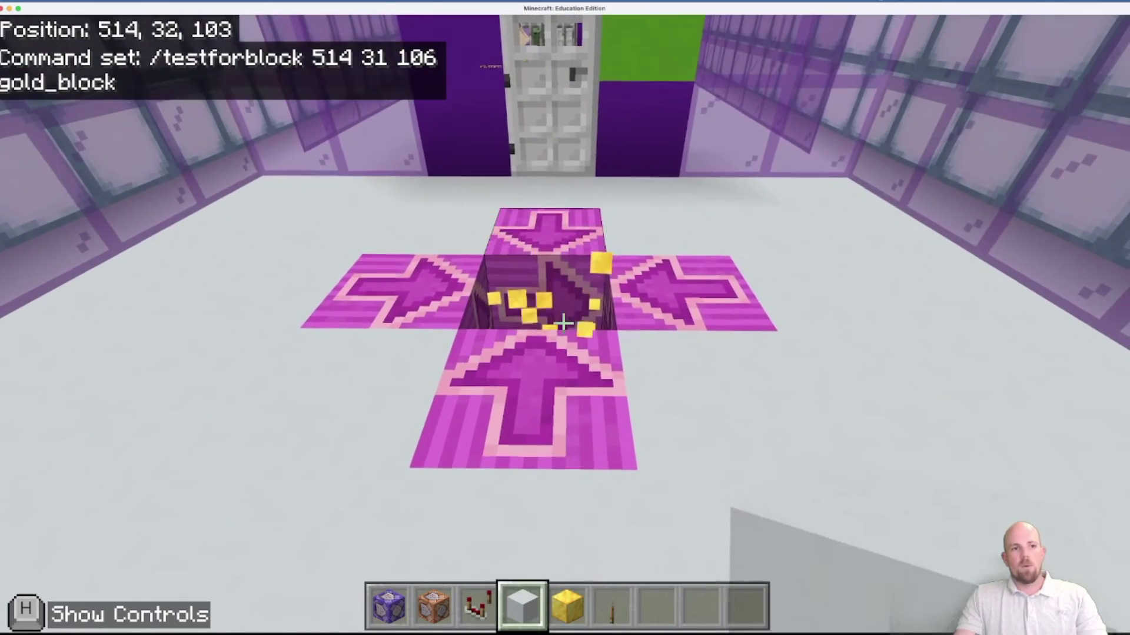
Put a Block of Gold back into the empty hole between the arrow tiles to trigger the mechanism again.
{"action": "key", "text": "6"}
{"action": "key", "text": "5"}
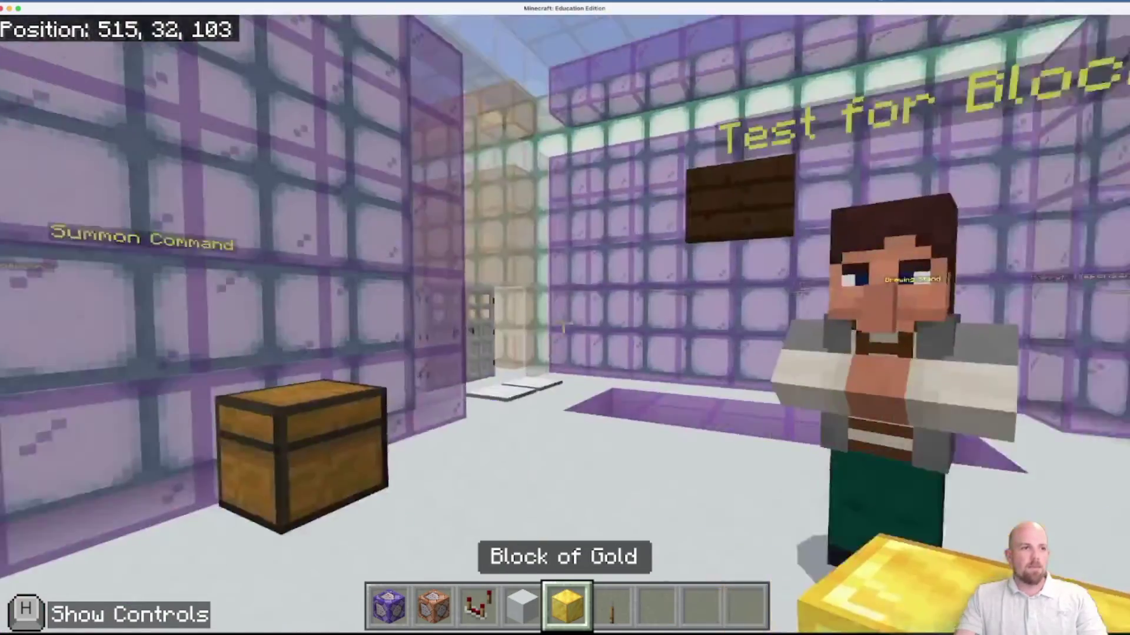
{"action": "key", "text": "w"}
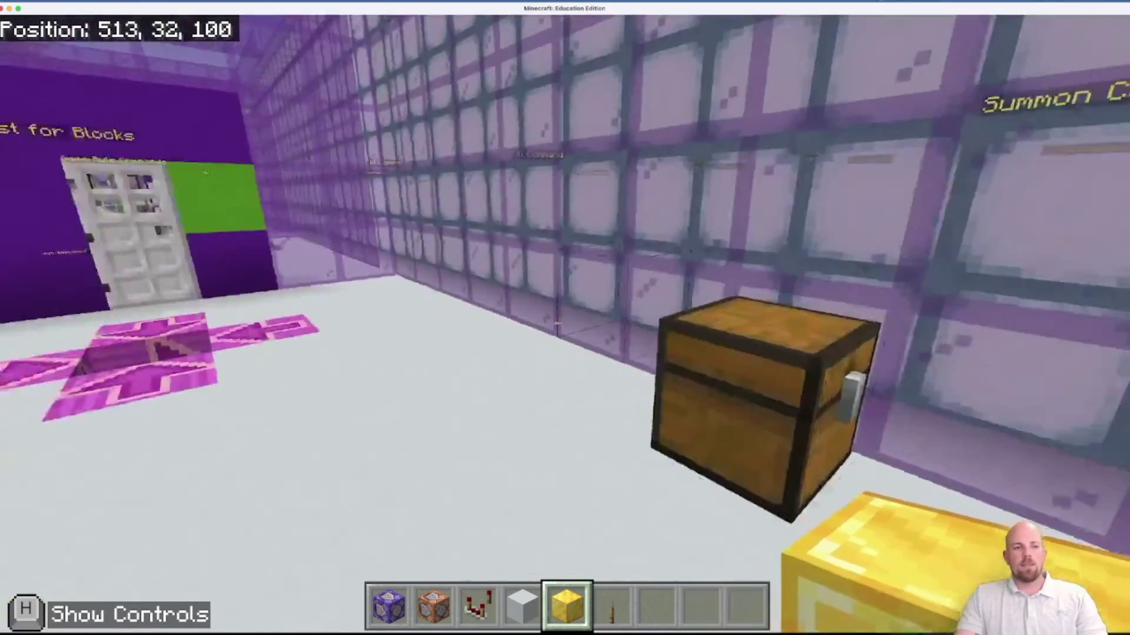
{"action": "key", "text": "w"}
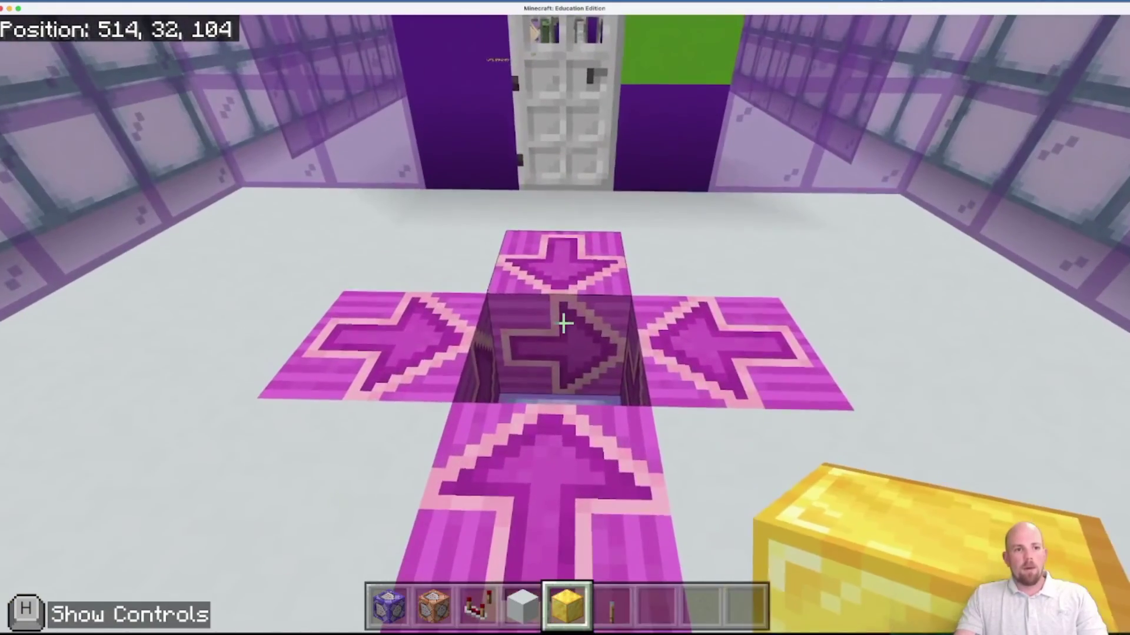
{"action": "right_click", "coordinate": [564, 323]}
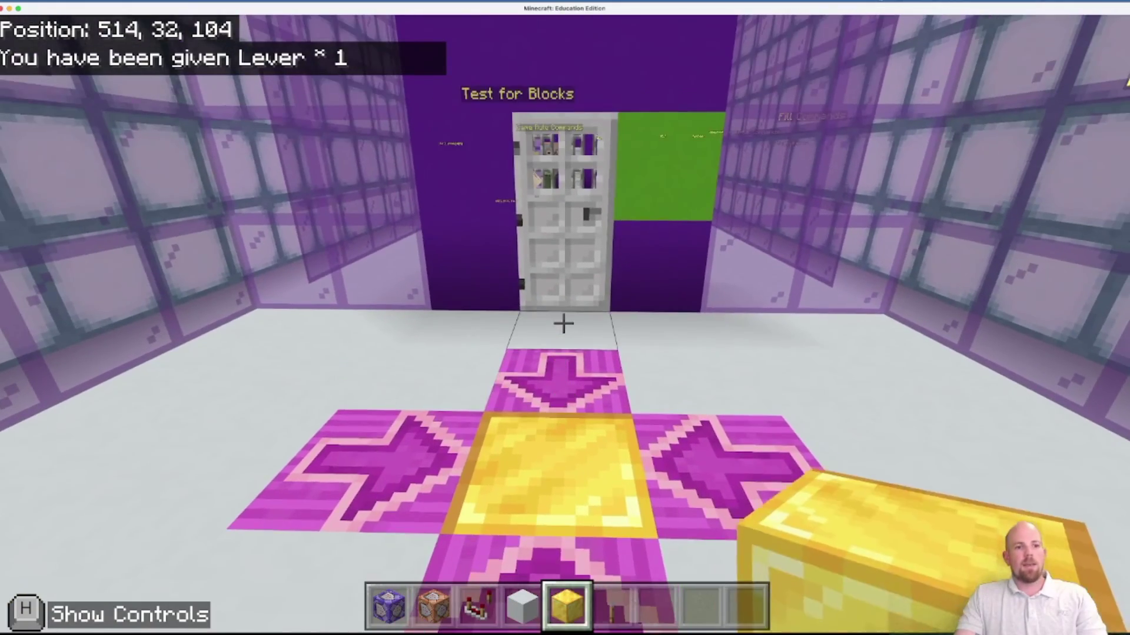
Place the lever on the green block beside the iron door and flip it to open the door.
{"action": "scroll", "coordinate": [564, 323], "scroll_direction": "down", "scroll_amount": 1}
{"action": "key", "text": "w"}
{"action": "right_click", "coordinate": [563, 323]}
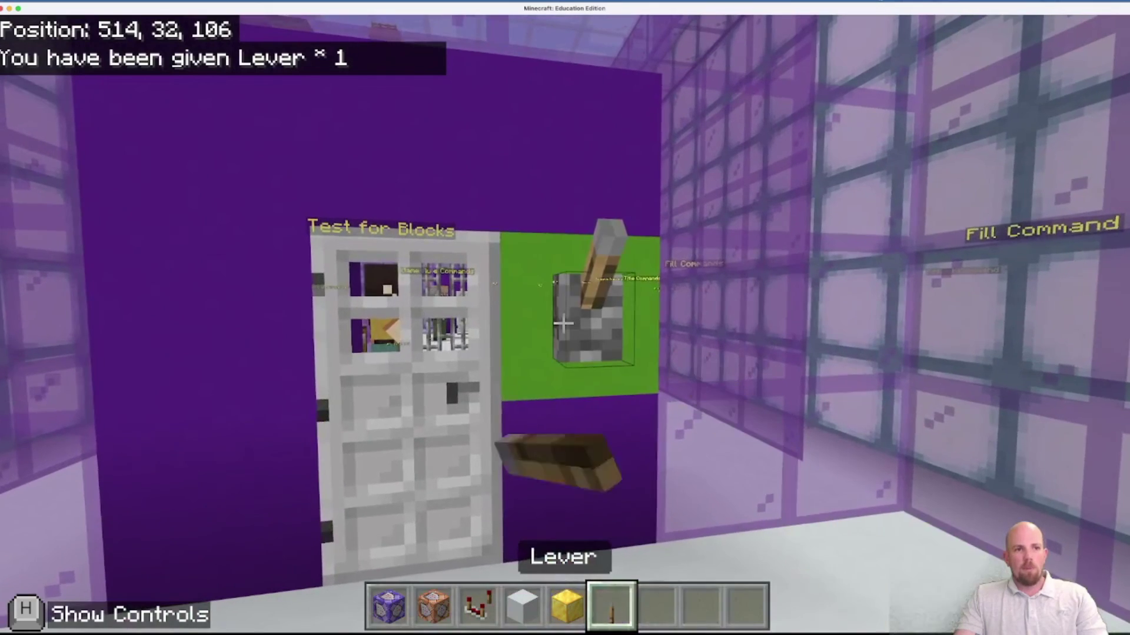
{"action": "right_click", "coordinate": [564, 322]}
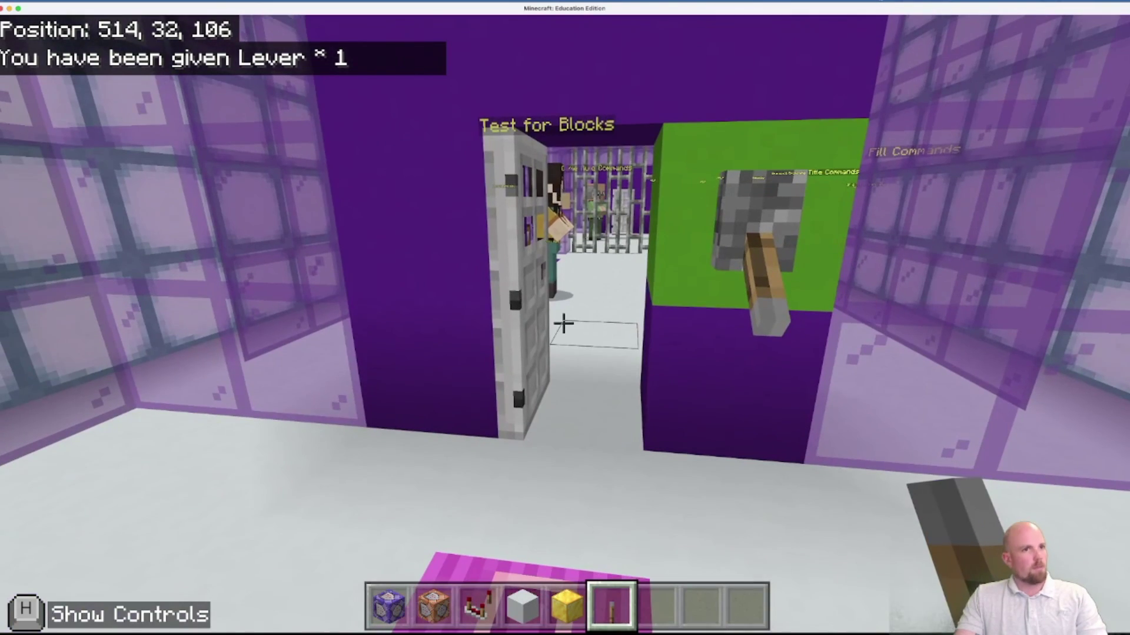